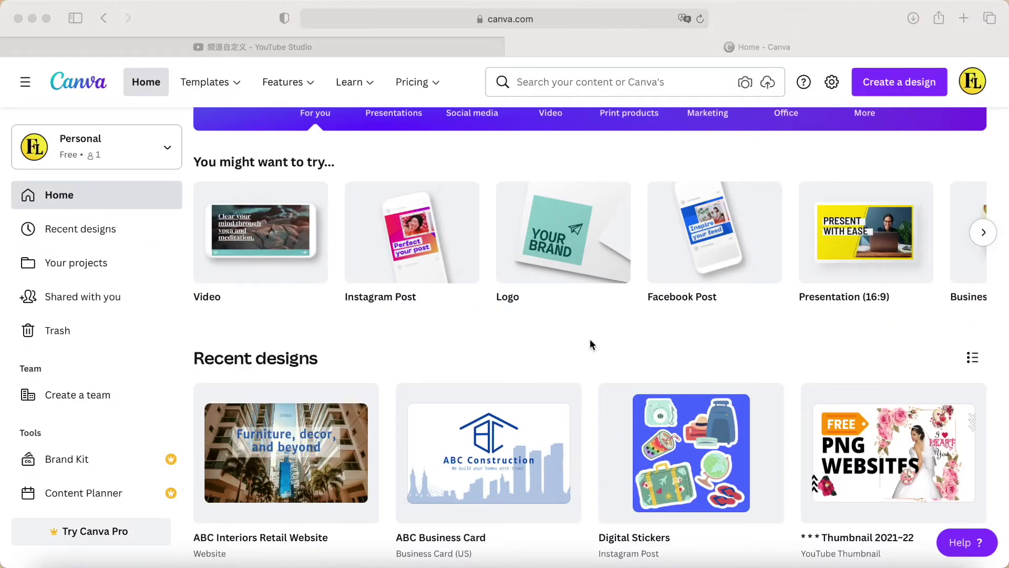
# Open the ABC Business Card design from Recent designs and show its second page
pyautogui.click(590, 344)
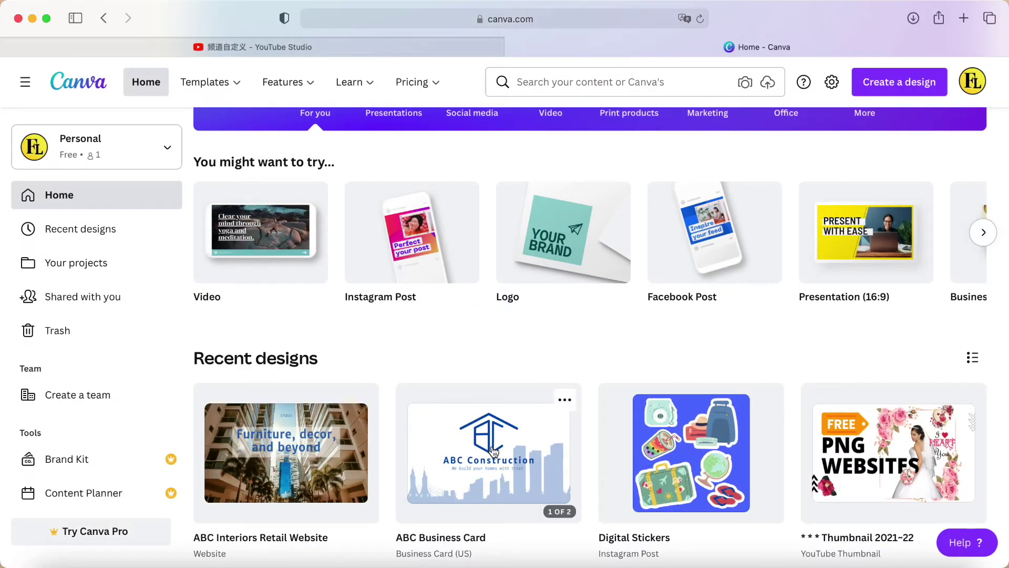
pyautogui.click(493, 451)
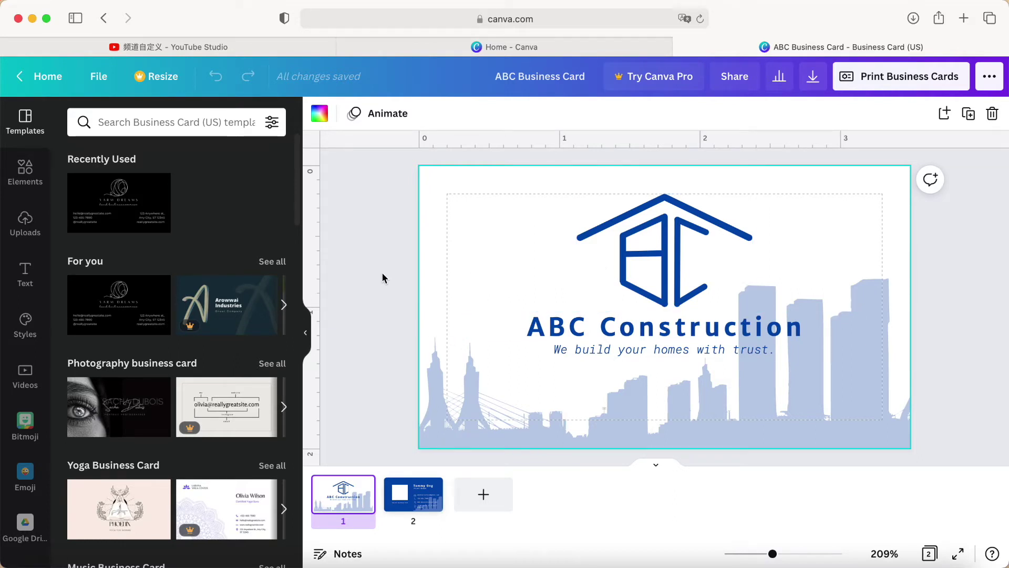
pyautogui.click(424, 502)
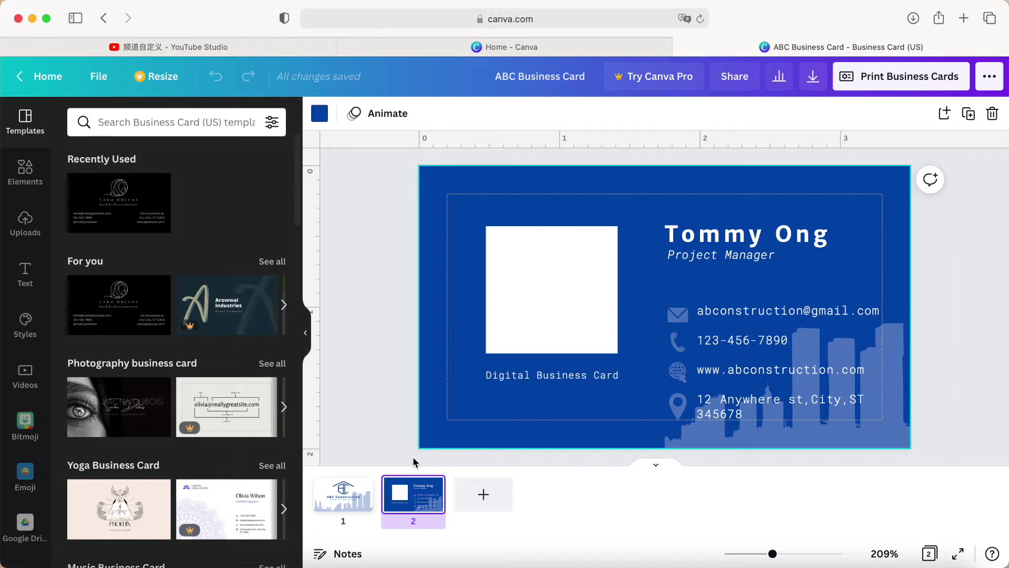
# Flip between the ABC Construction front and blue contact page, then view the 3.5 × 2 in size
pyautogui.click(358, 493)
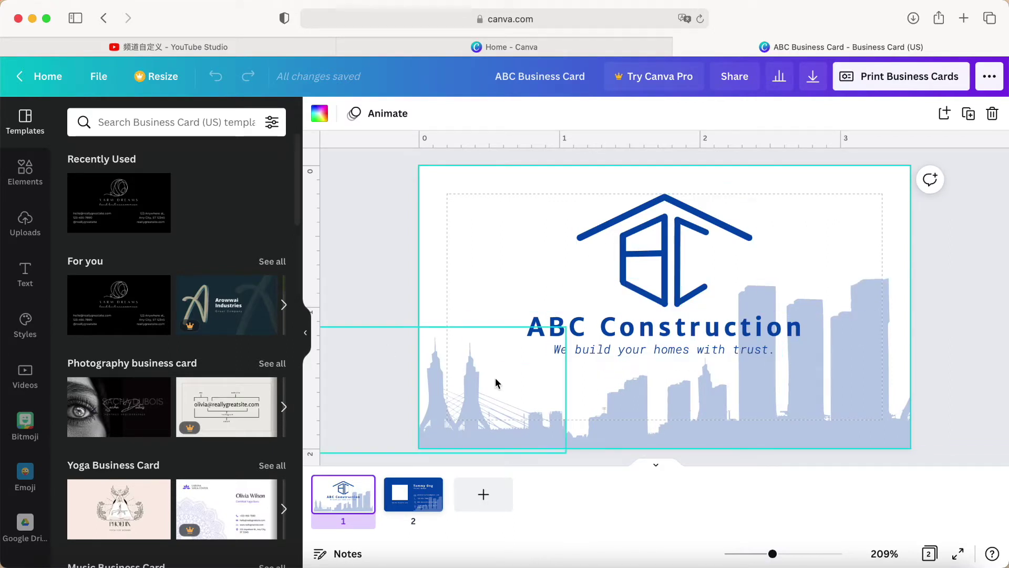
pyautogui.click(420, 506)
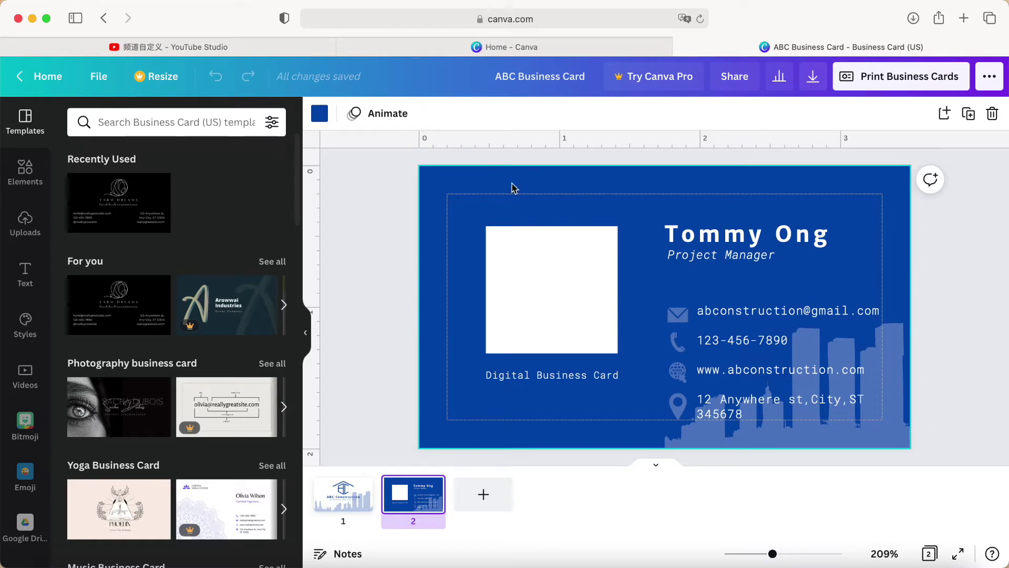
pyautogui.click(157, 76)
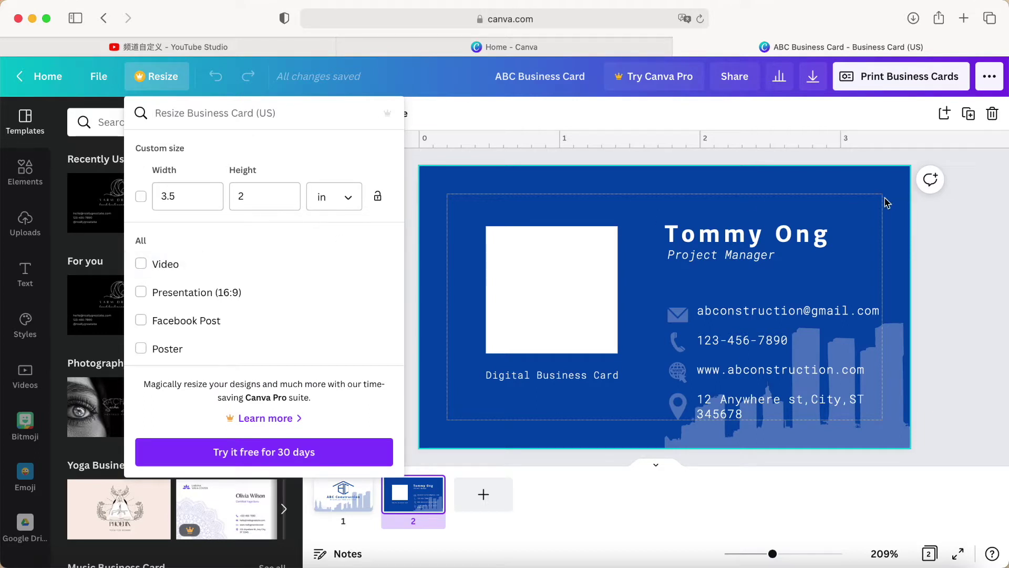
# Browse the double-sided Print Business Cards offer, then bring up the Download/Website/Share link menu
pyautogui.click(935, 232)
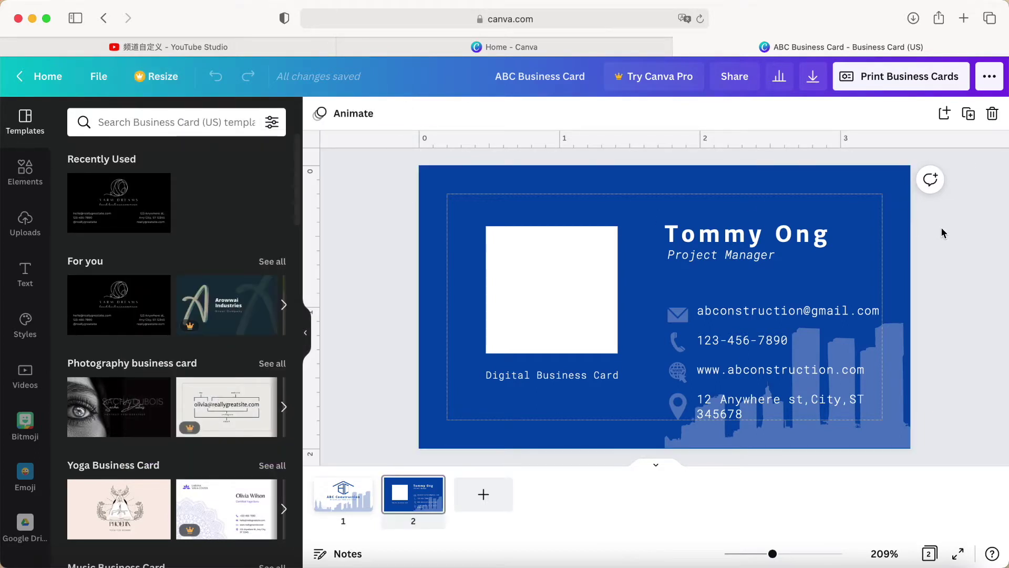
pyautogui.click(871, 83)
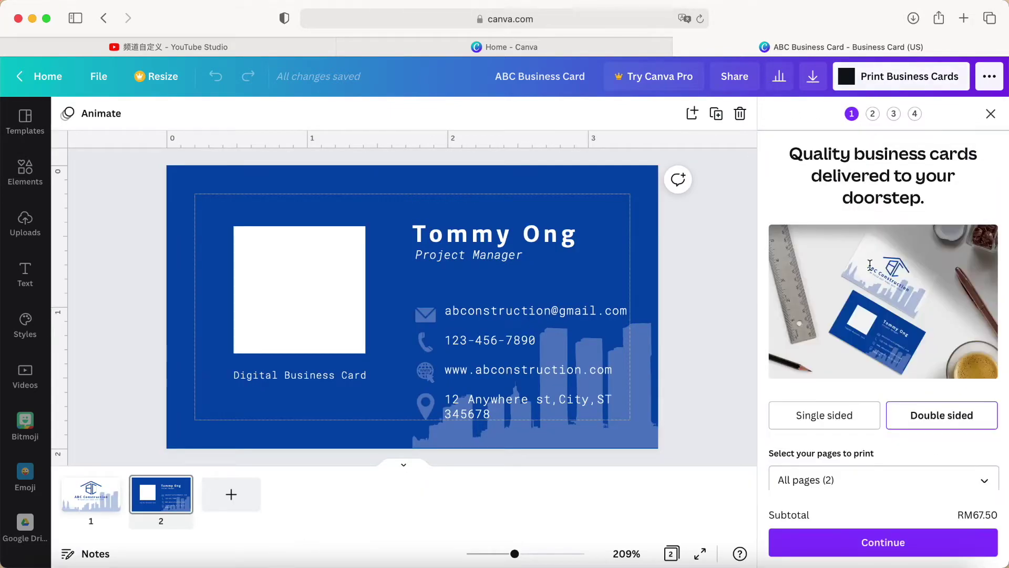
pyautogui.keyDown('ctrl'); pyautogui.scroll(5, 870, 264); pyautogui.keyUp('ctrl')
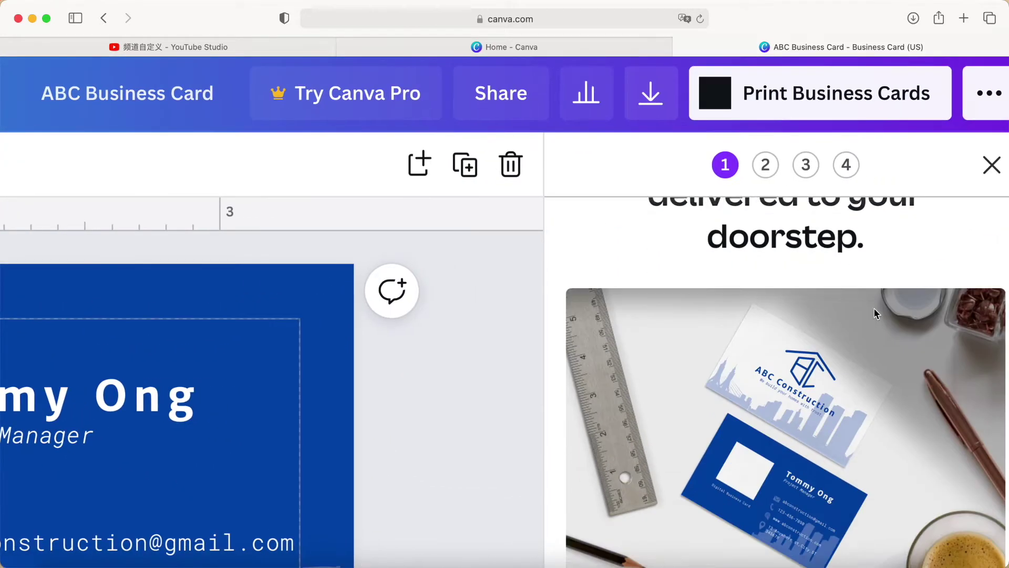
pyautogui.scroll(-2, 875, 313)
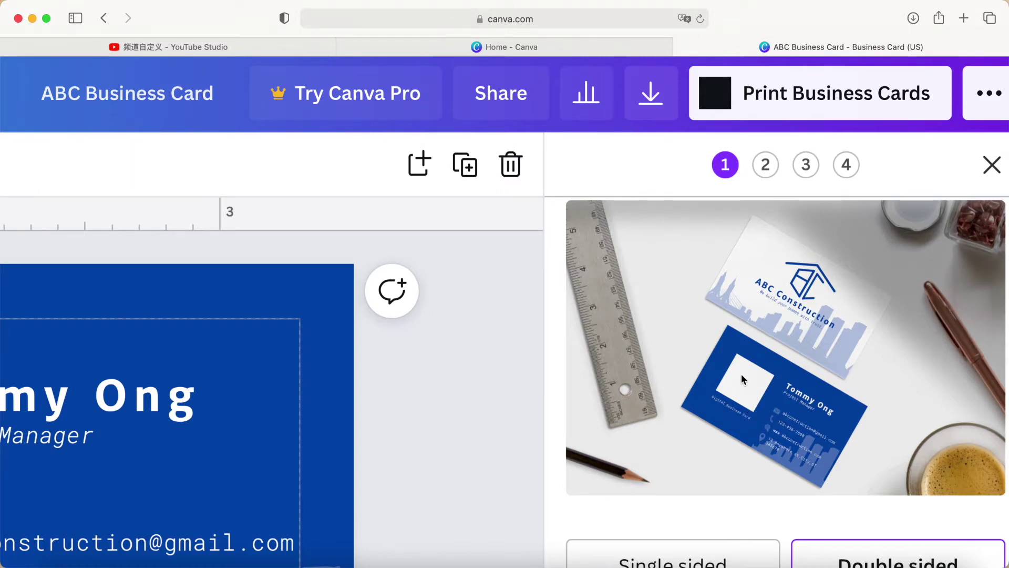
pyautogui.scroll(-5, 745, 385)
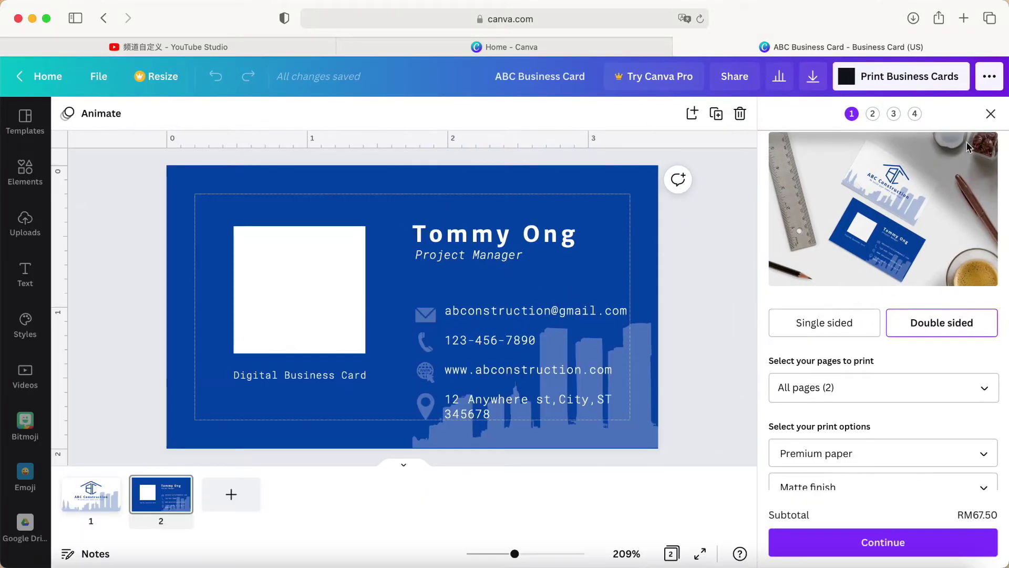
pyautogui.click(990, 113)
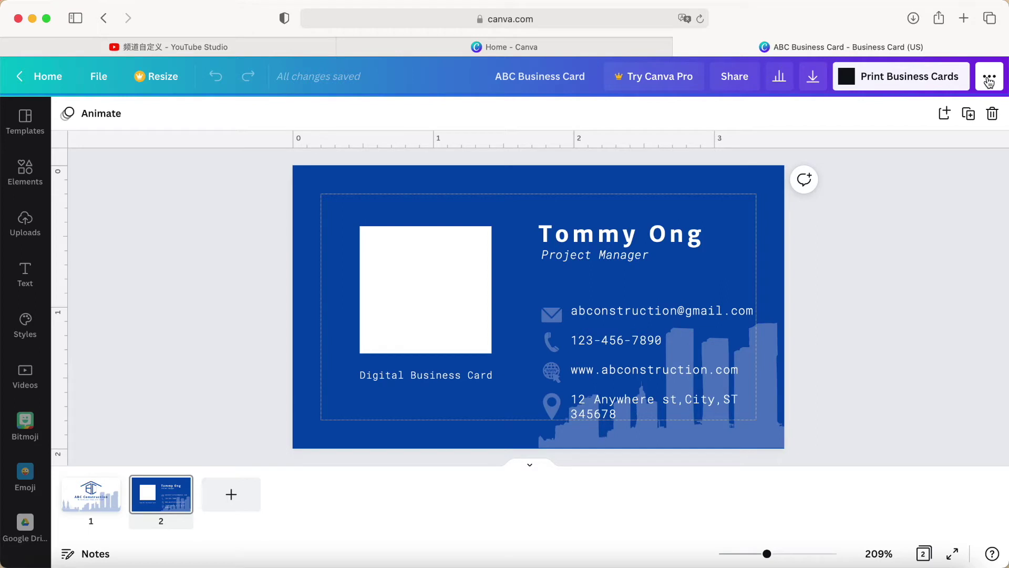
pyautogui.click(990, 86)
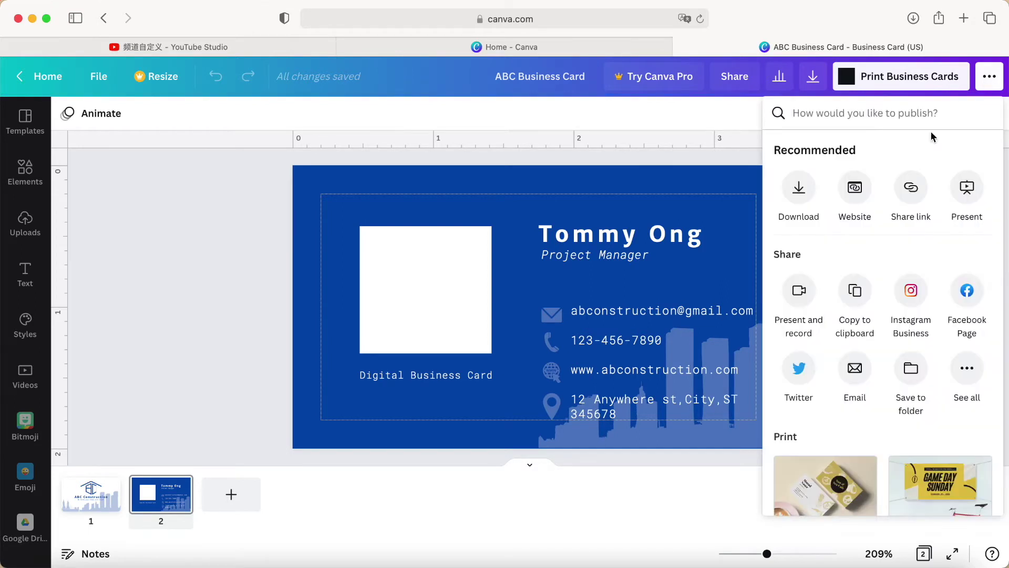
# Publish the card as a website in the Presentation web style and open the live site
pyautogui.click(855, 194)
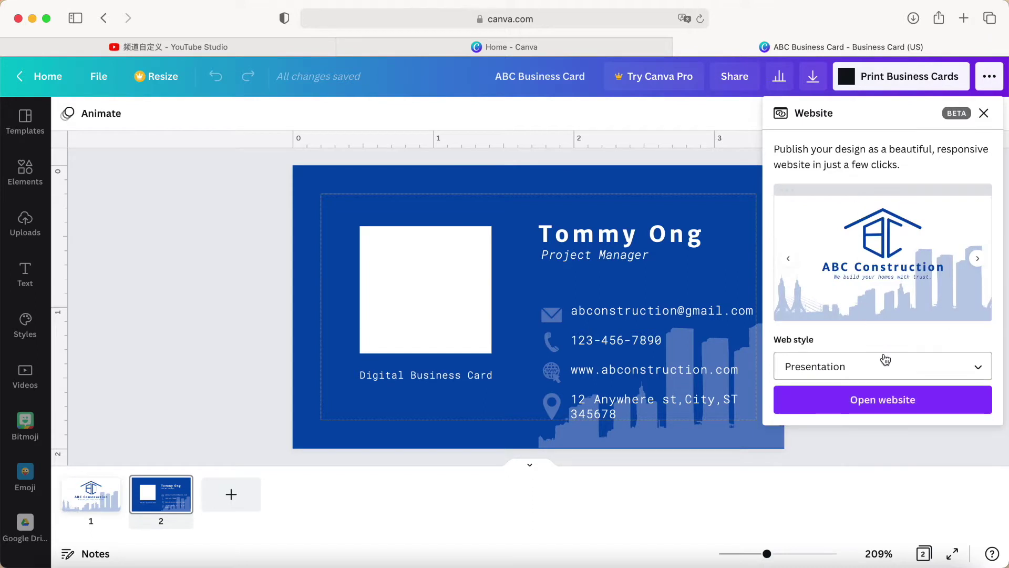
pyautogui.click(978, 369)
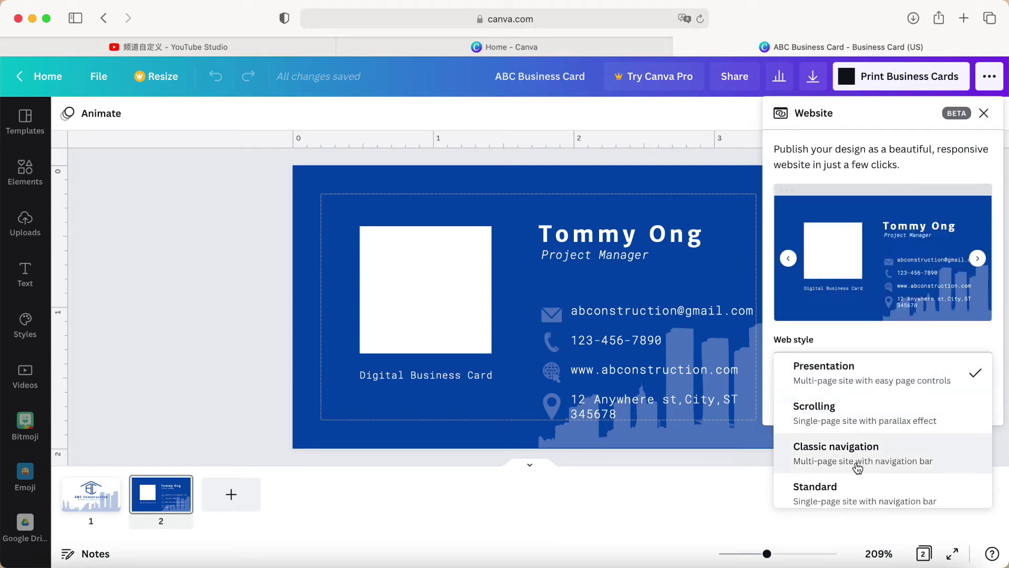
pyautogui.scroll(-1, 856, 496)
pyautogui.scroll(1, 862, 421)
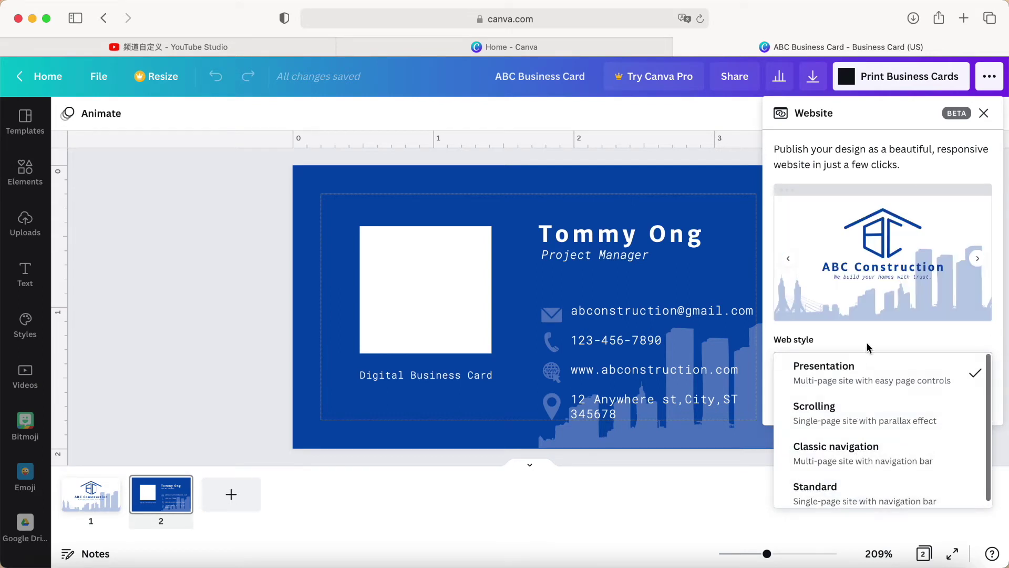
pyautogui.click(860, 374)
pyautogui.click(882, 401)
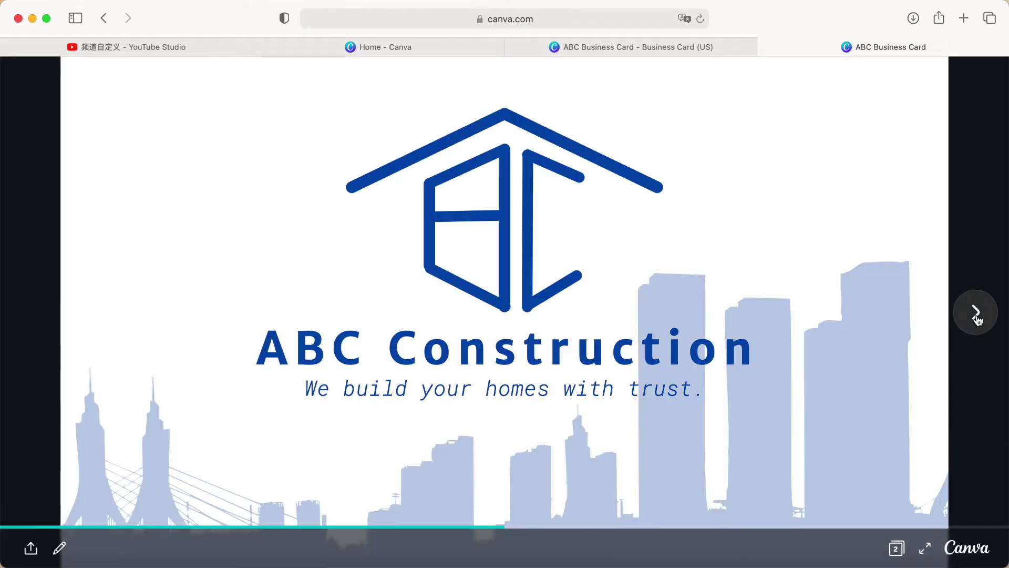
# Flip through the live site's two slides, copy its web address, and return to the editor tab
pyautogui.click(976, 312)
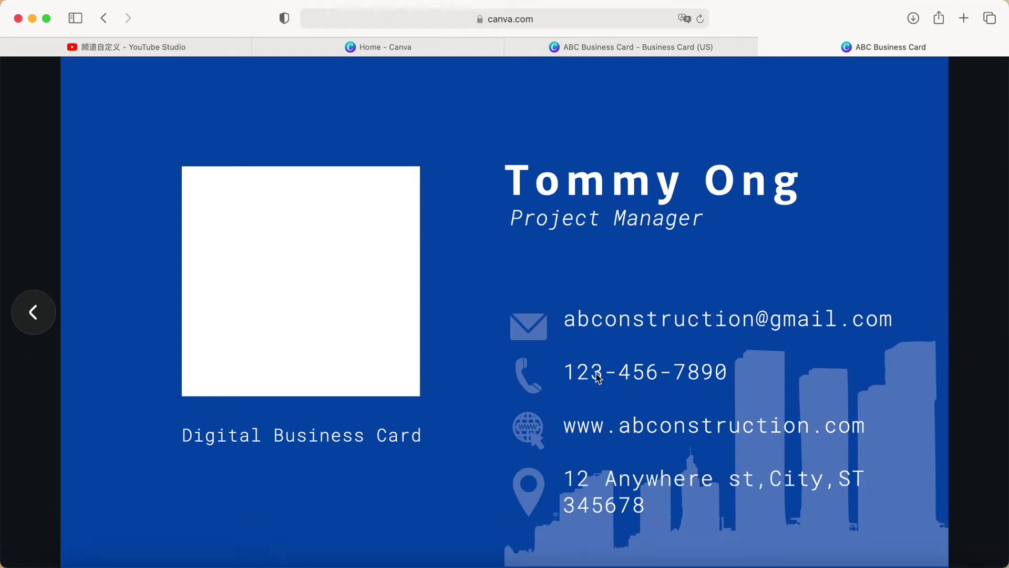
pyautogui.click(31, 312)
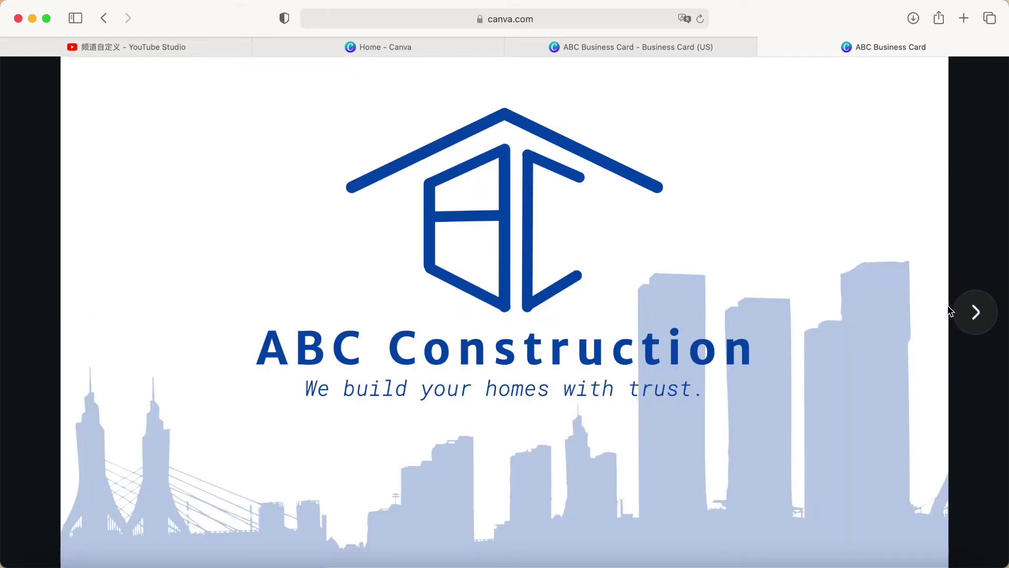
pyautogui.click(508, 21)
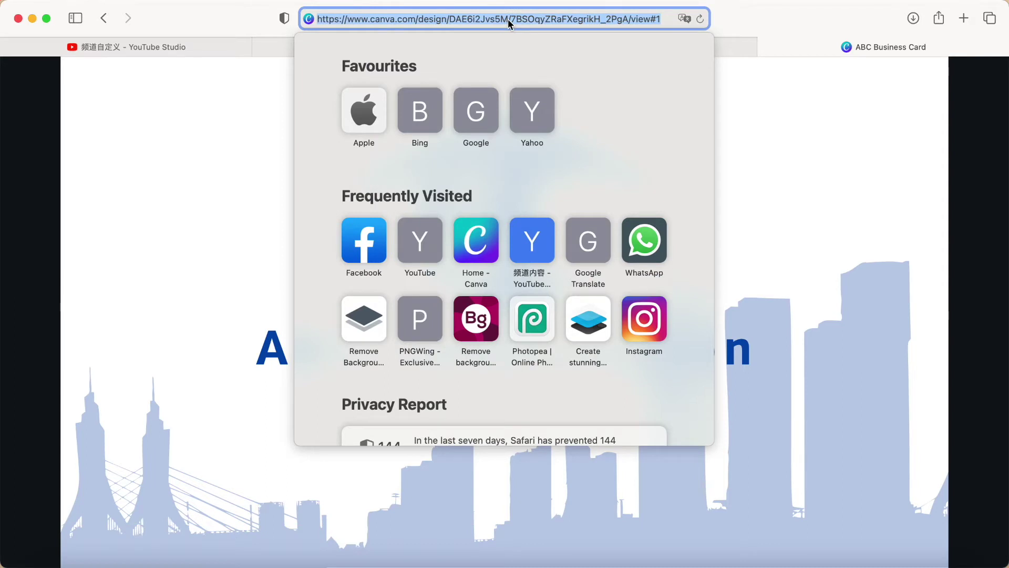
pyautogui.rightClick(508, 19)
pyautogui.click(526, 49)
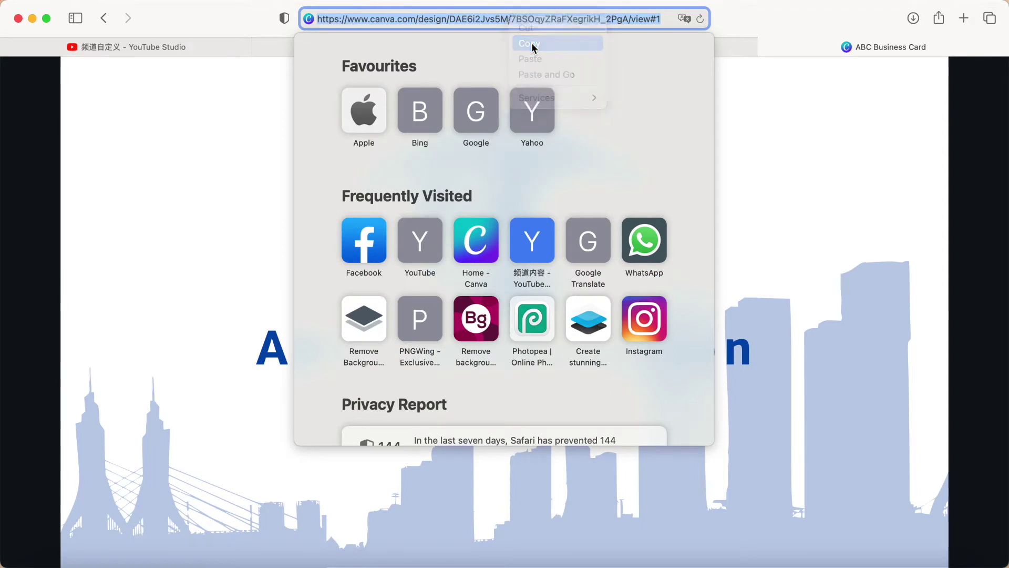
pyautogui.click(860, 188)
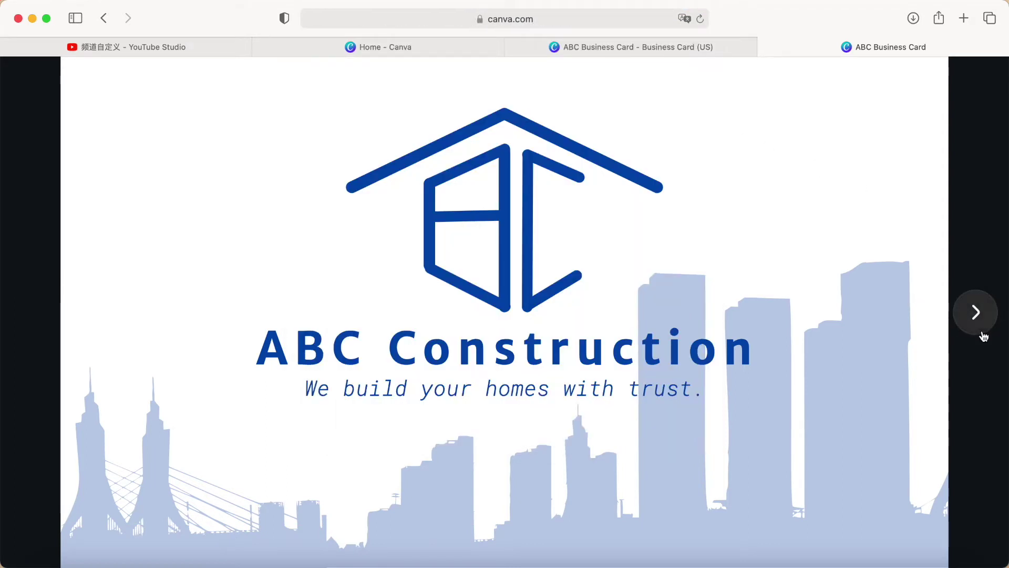
pyautogui.click(977, 321)
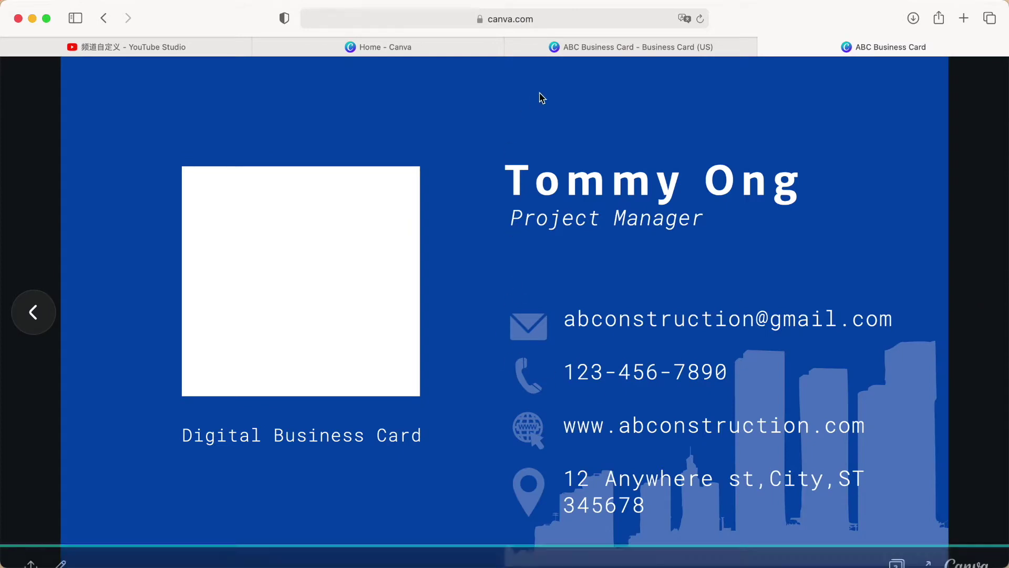
pyautogui.click(618, 48)
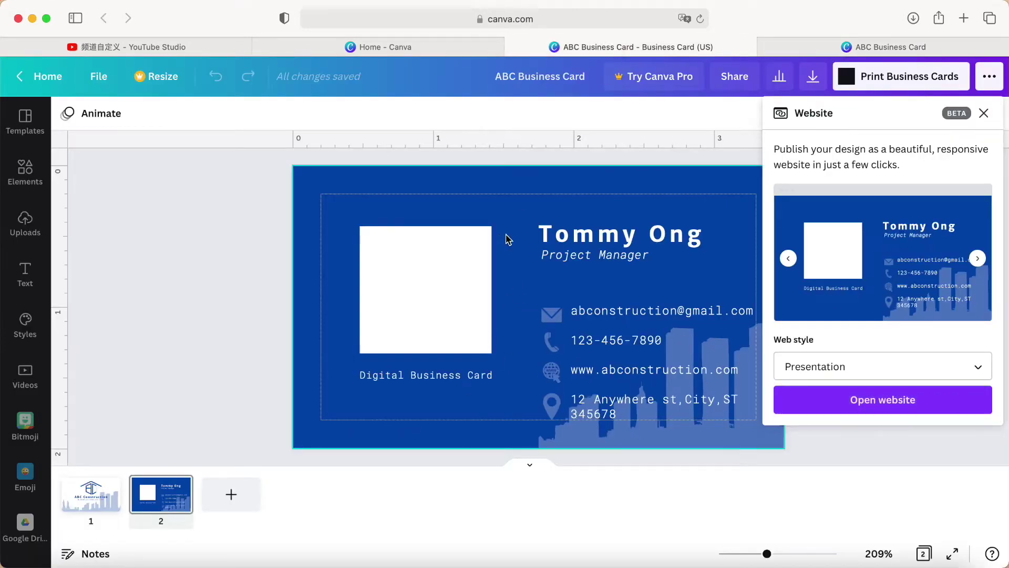
# Paste the copied design link into the QR Code app's URL field and generate the code
pyautogui.click(983, 113)
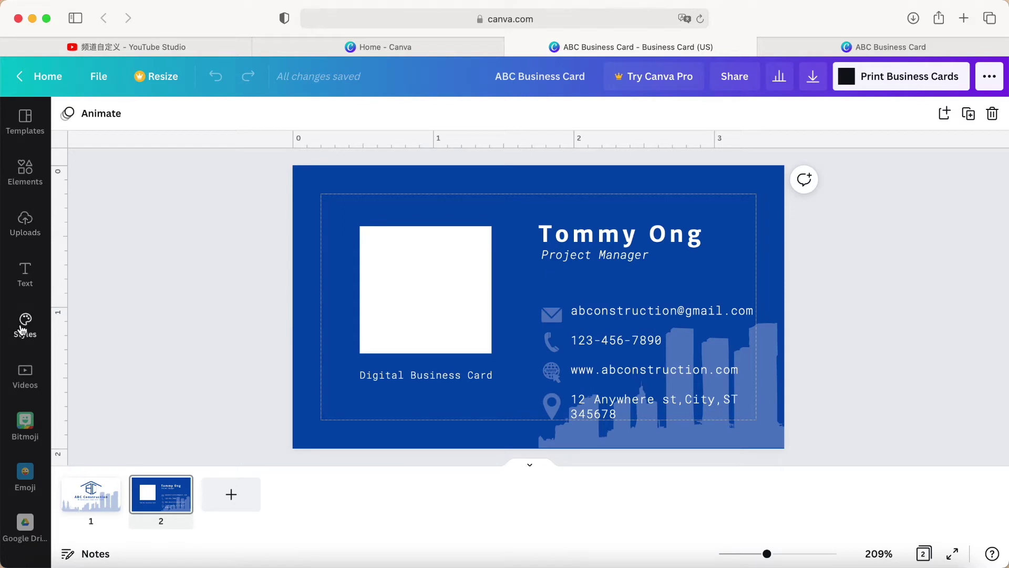
pyautogui.scroll(-6, 23, 394)
pyautogui.scroll(-1, 22, 400)
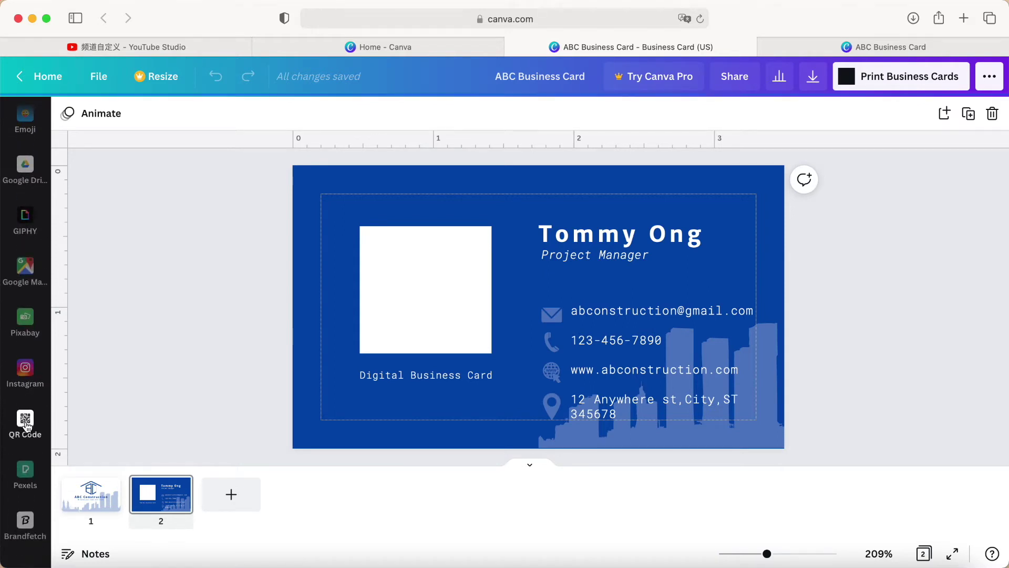
pyautogui.click(25, 420)
pyautogui.click(150, 222)
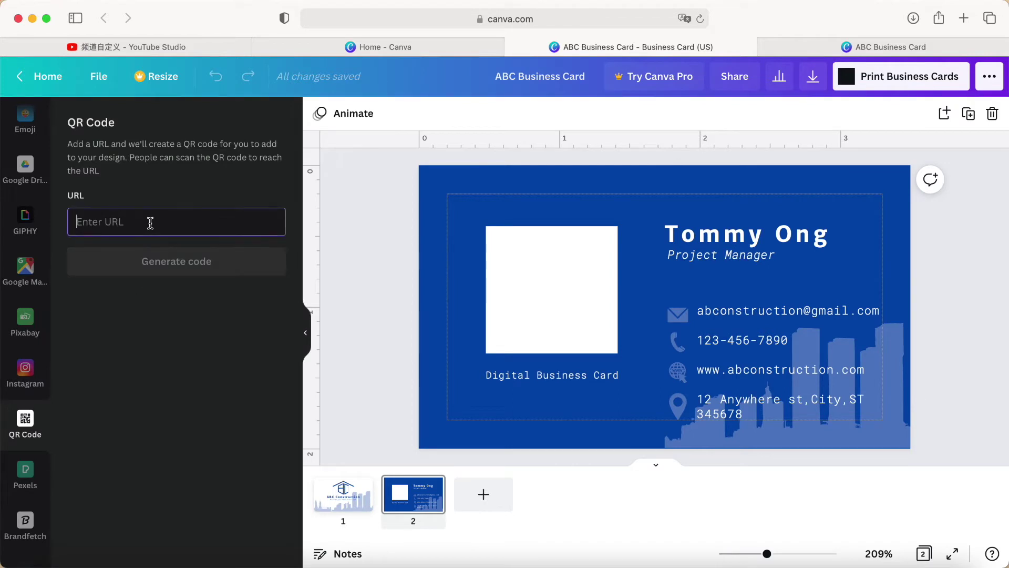
pyautogui.rightClick(150, 223)
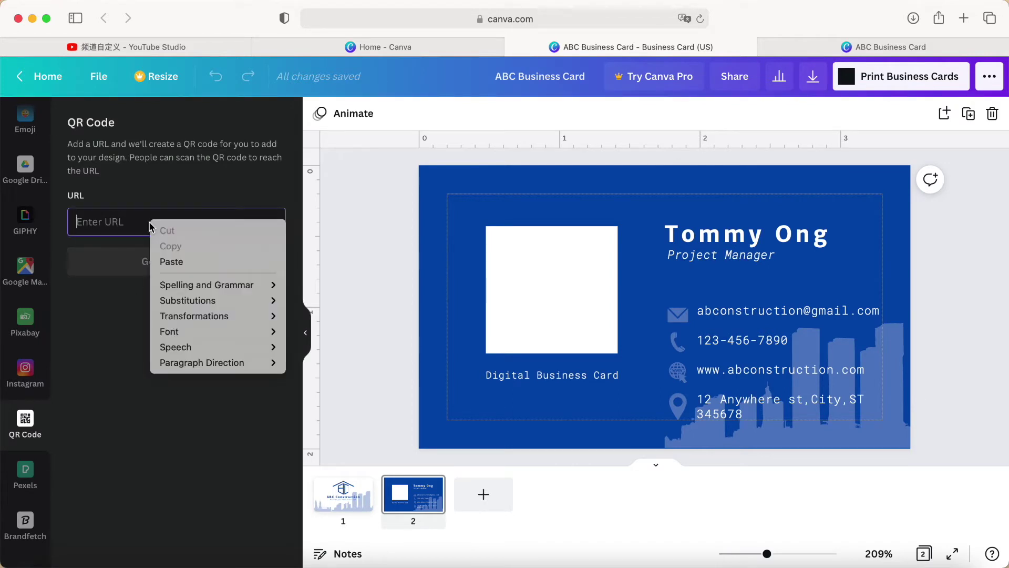
pyautogui.click(172, 261)
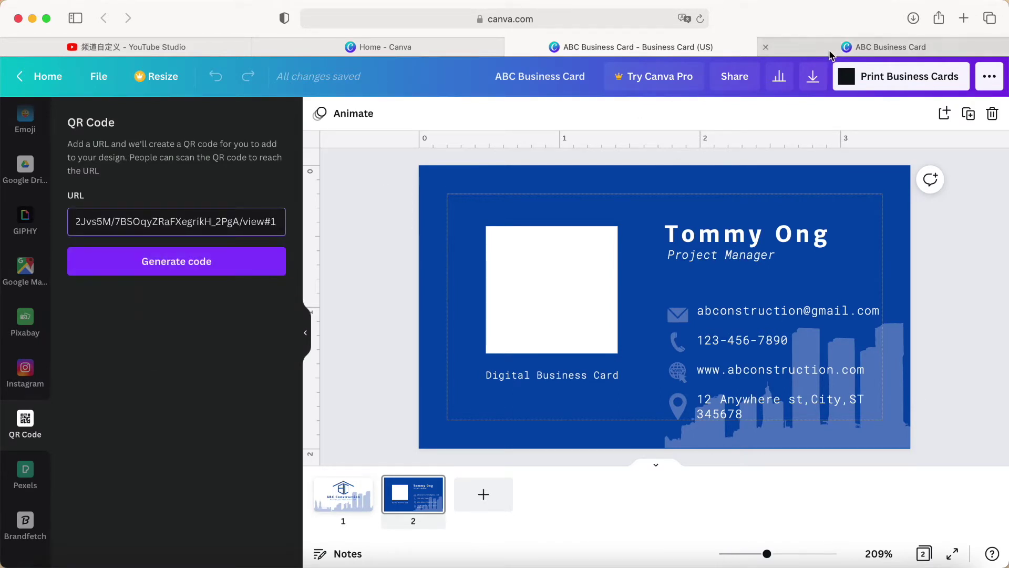
pyautogui.click(169, 262)
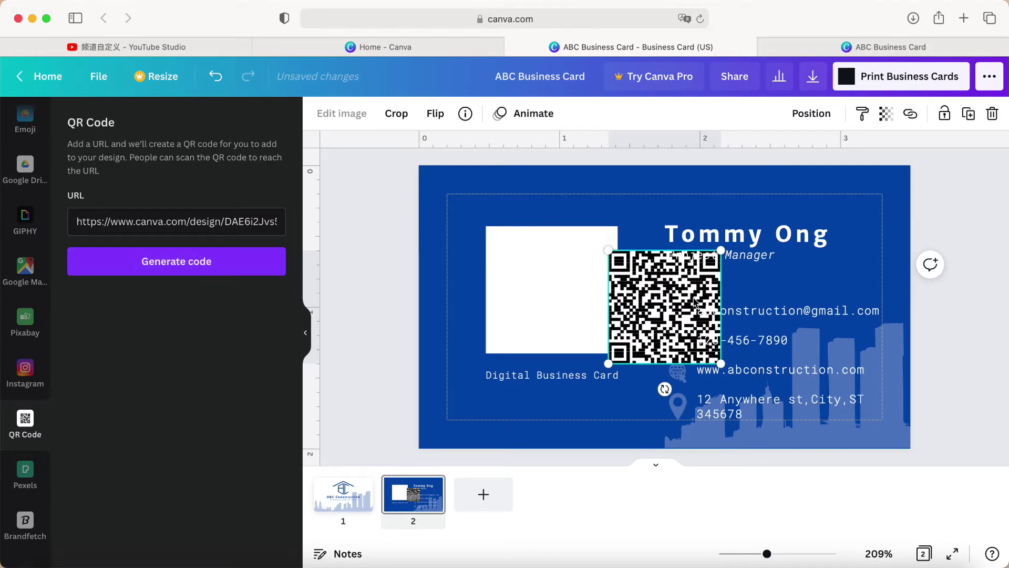
# Drag the QR code into the white square above Digital Business Card, then check both card sides
pyautogui.moveTo(660, 318); pyautogui.dragTo(547, 302)
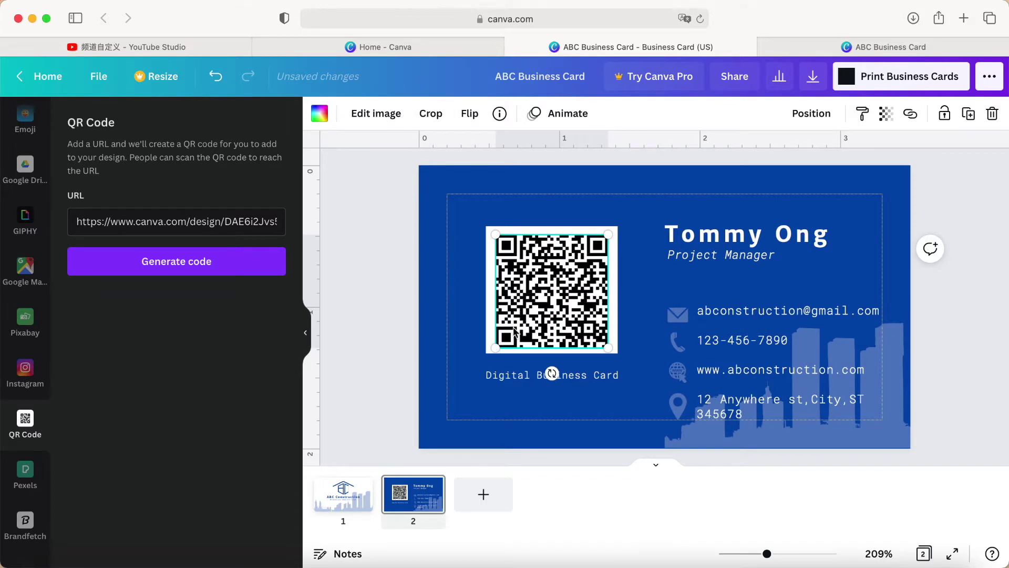
pyautogui.moveTo(531, 314); pyautogui.dragTo(530, 313)
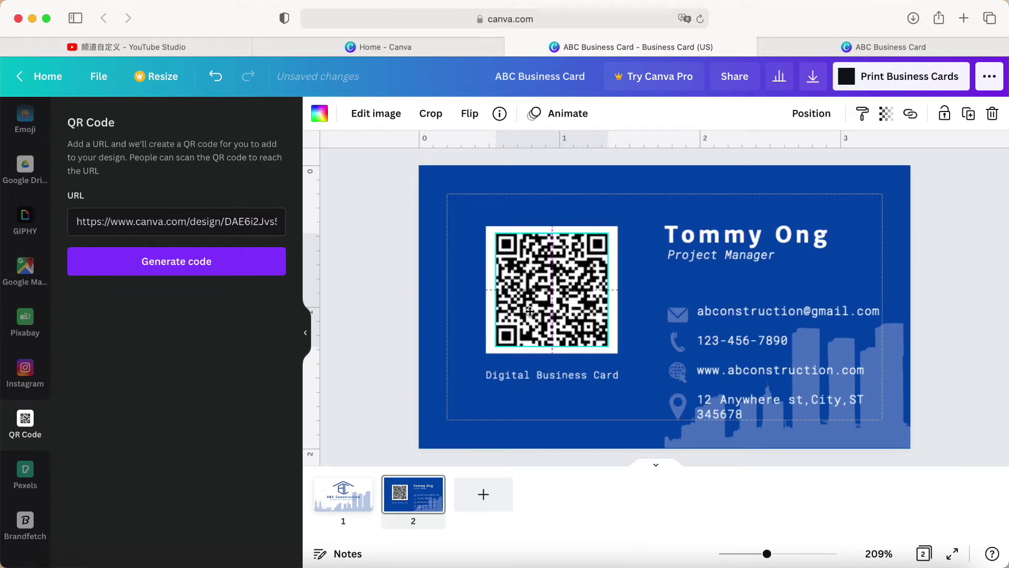
pyautogui.click(390, 335)
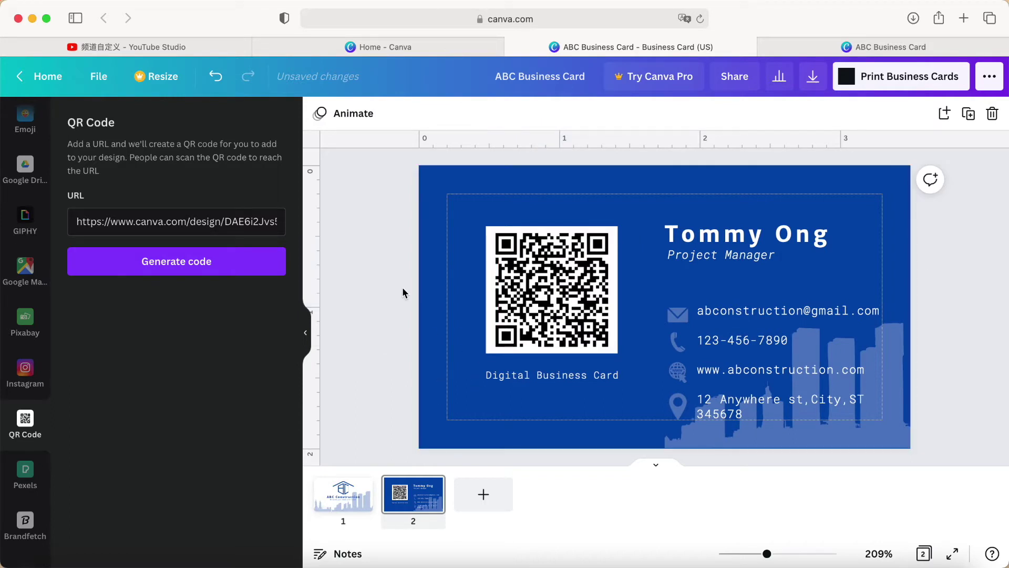
pyautogui.click(306, 337)
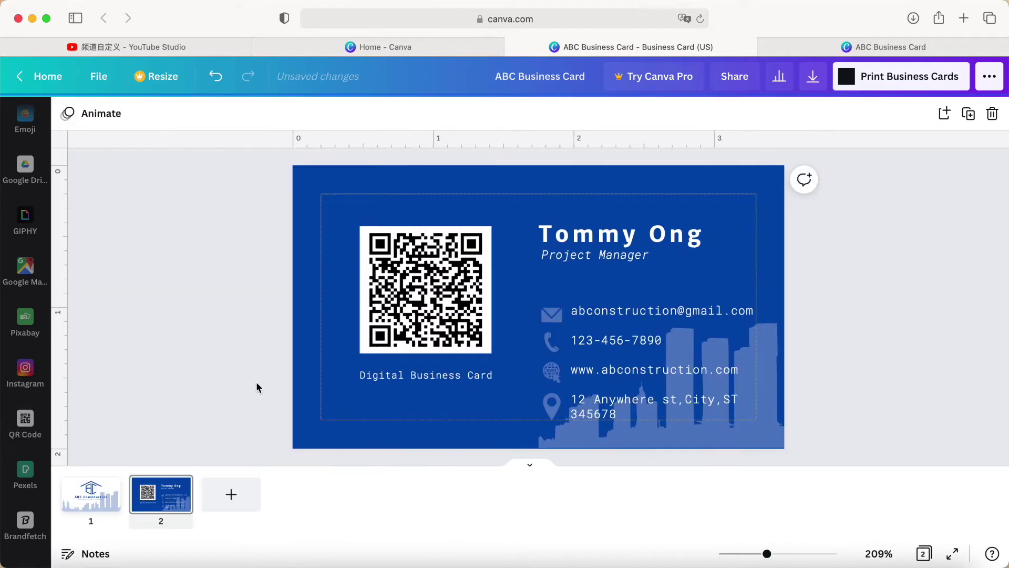
pyautogui.click(100, 508)
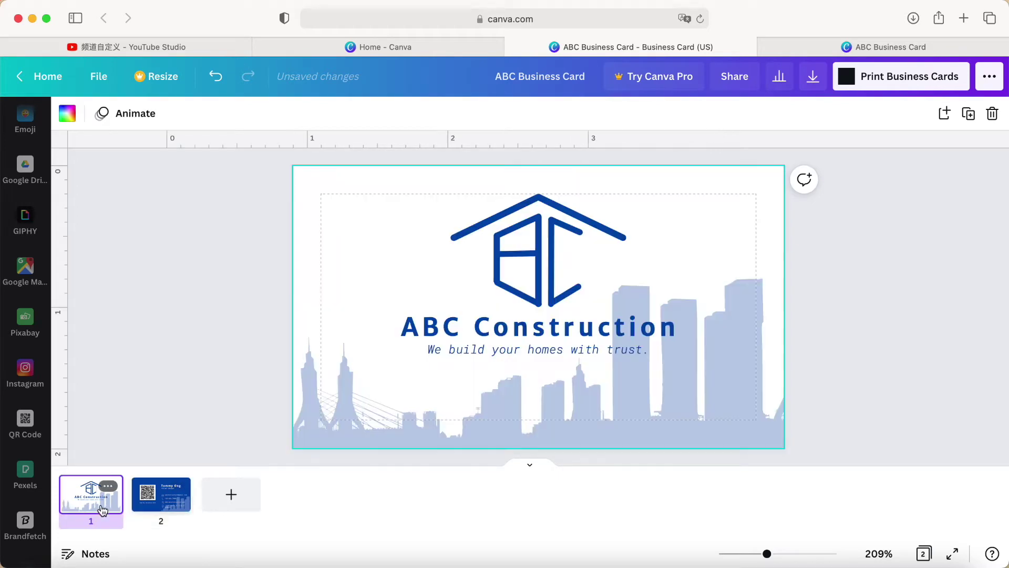
pyautogui.click(170, 503)
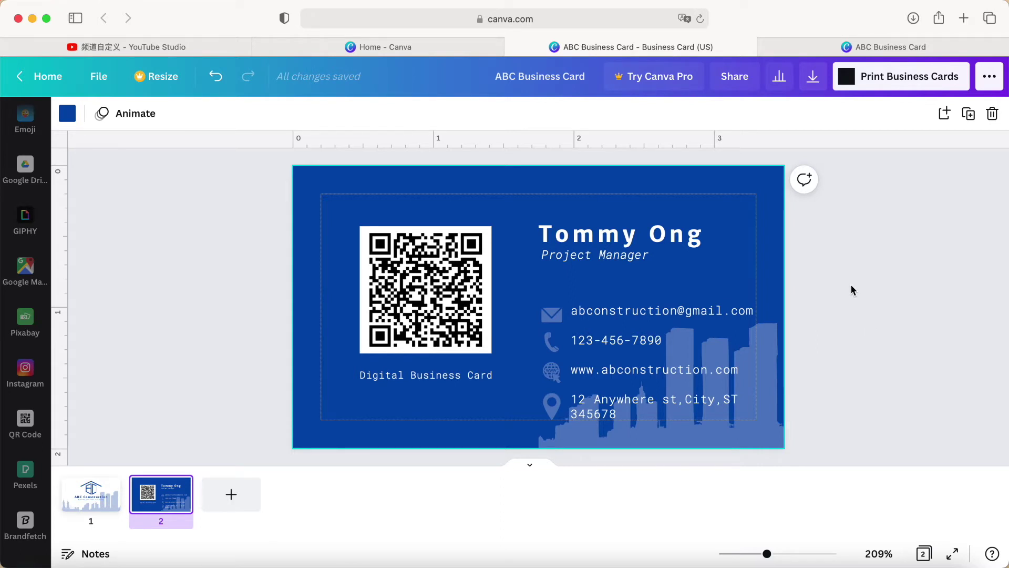
# Reload the published ABC Business Card presentation to show the QR code, then return to the editor
pyautogui.click(886, 49)
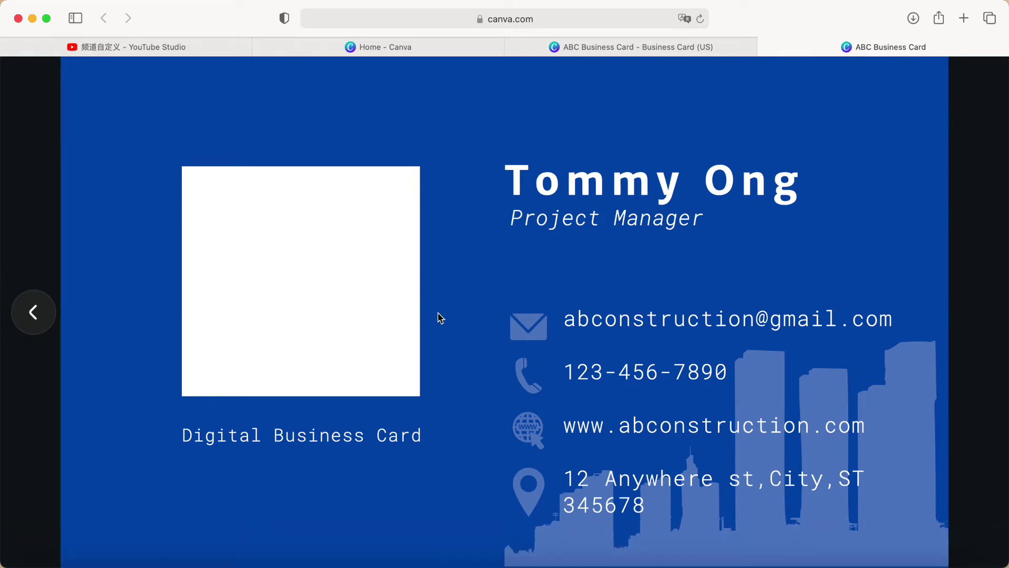
pyautogui.click(701, 20)
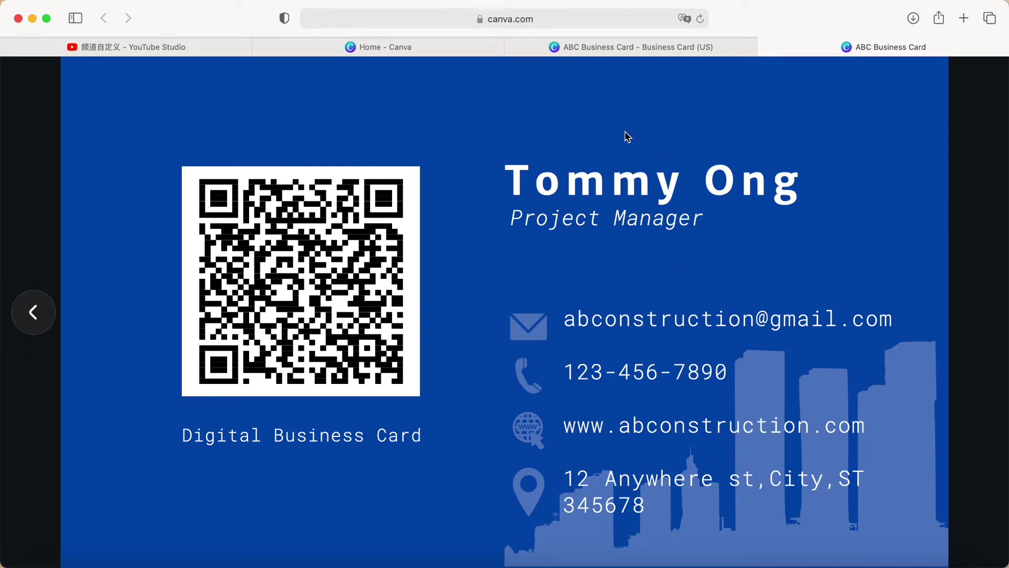
pyautogui.click(650, 49)
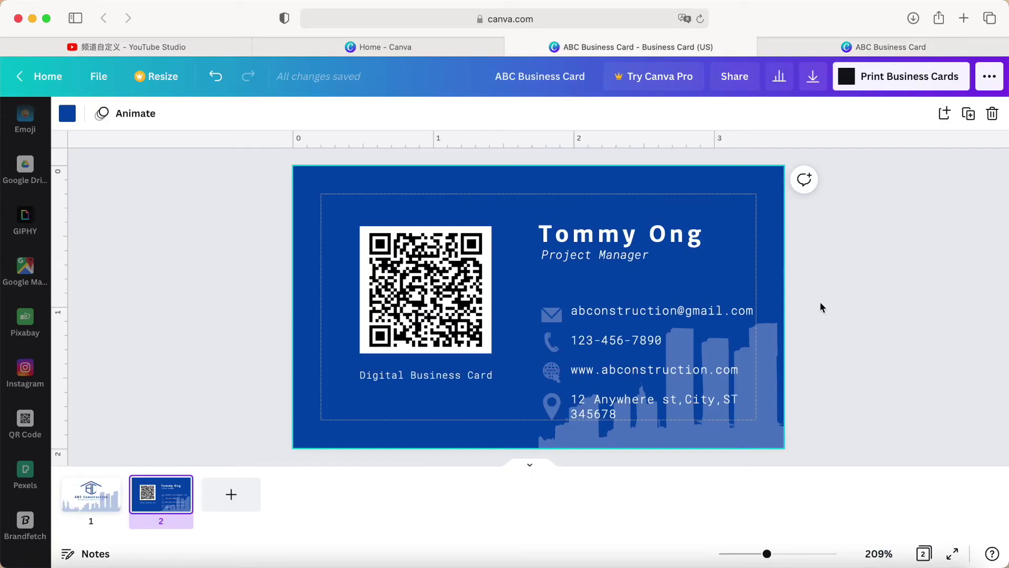
# Open the ABC Interiors Retail Website design from Home and bring up its Publish as Website options
pyautogui.click(429, 46)
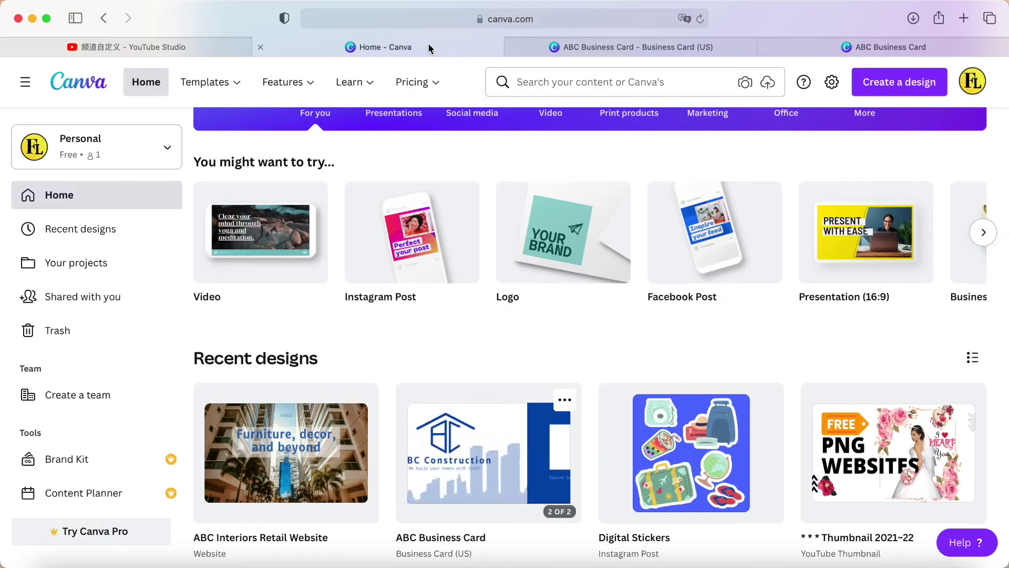
pyautogui.moveTo(284, 472)
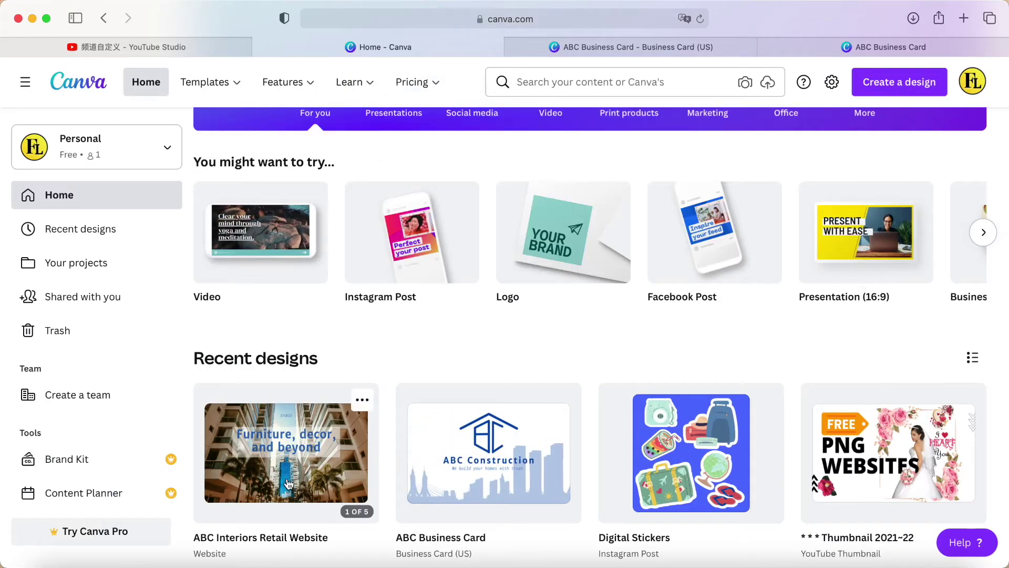
pyautogui.click(284, 471)
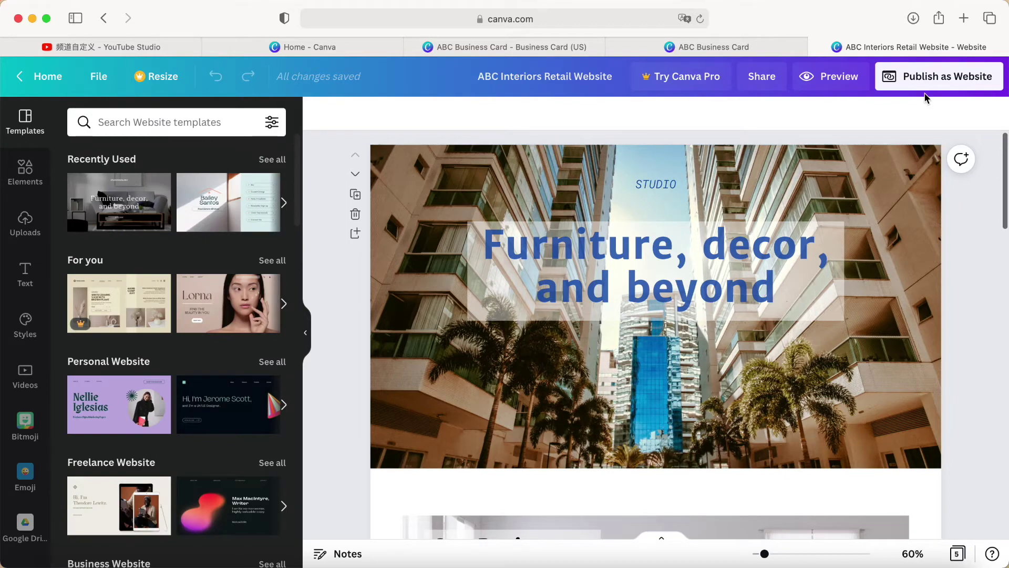
pyautogui.click(926, 80)
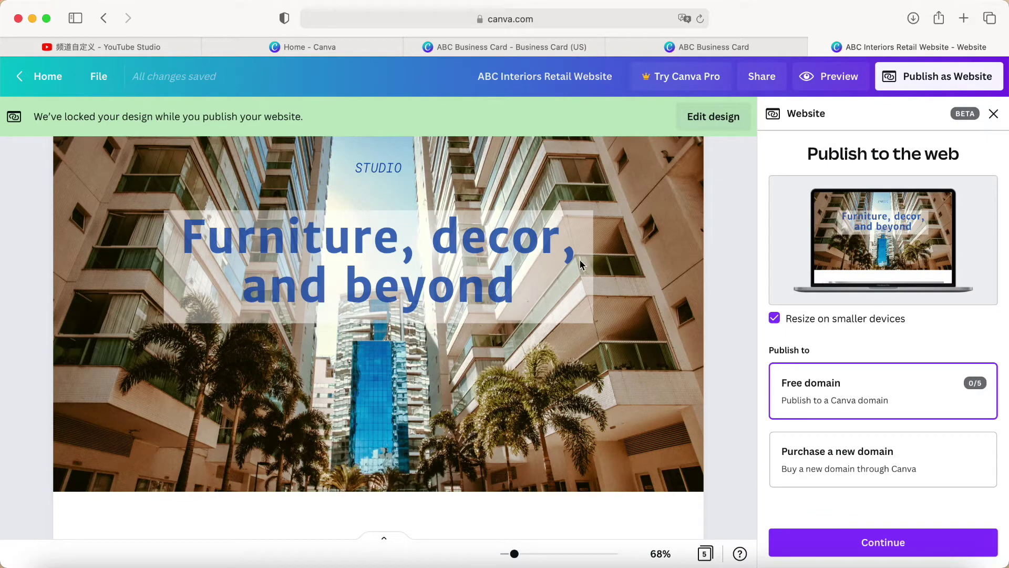
# Copy the ABC Interiors design's web address and go back to the business card editor
pyautogui.scroll(-10, 610, 303)
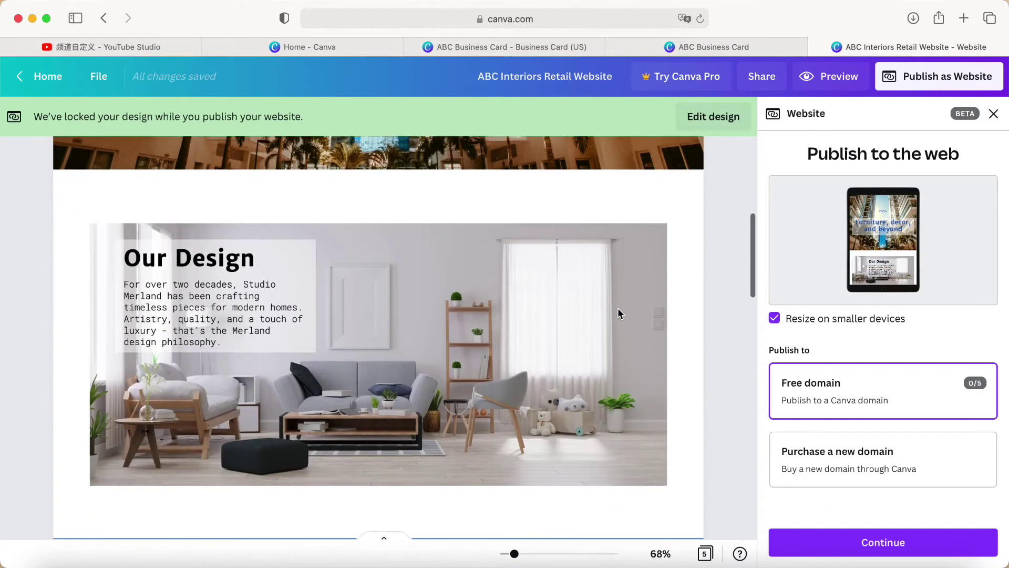
pyautogui.scroll(-15, 618, 313)
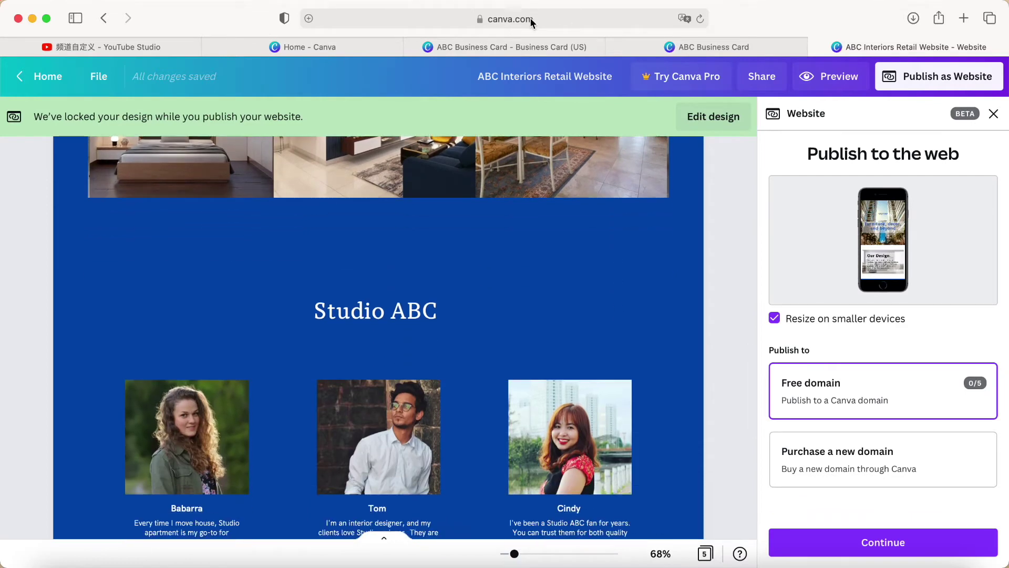
pyautogui.click(524, 21)
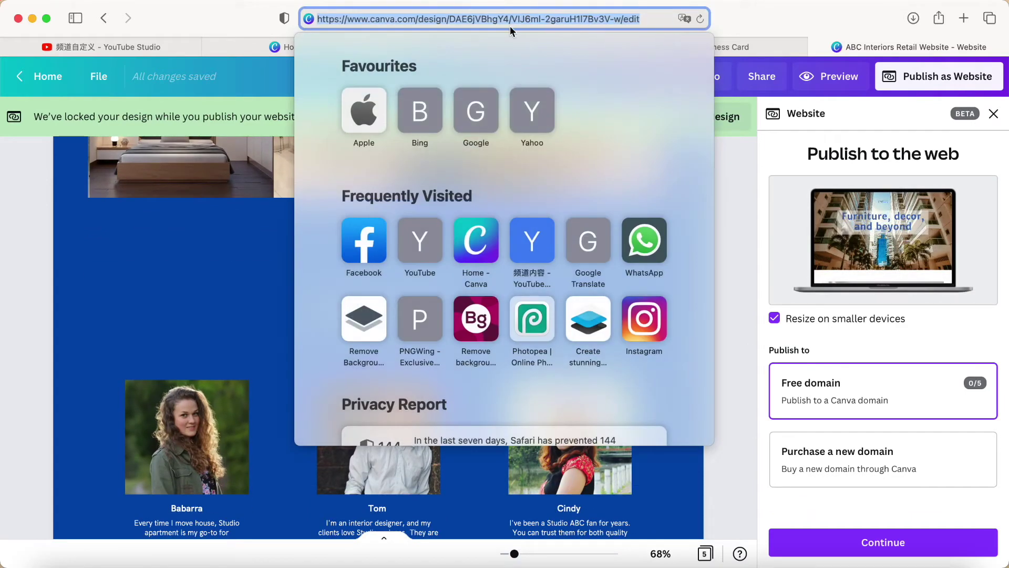
pyautogui.rightClick(500, 20)
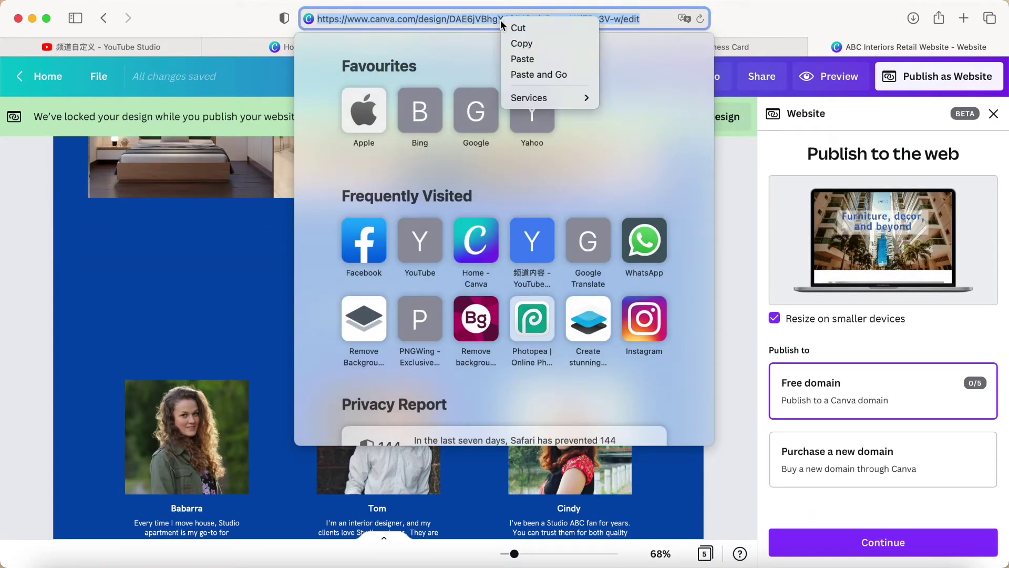
pyautogui.click(520, 42)
pyautogui.click(735, 194)
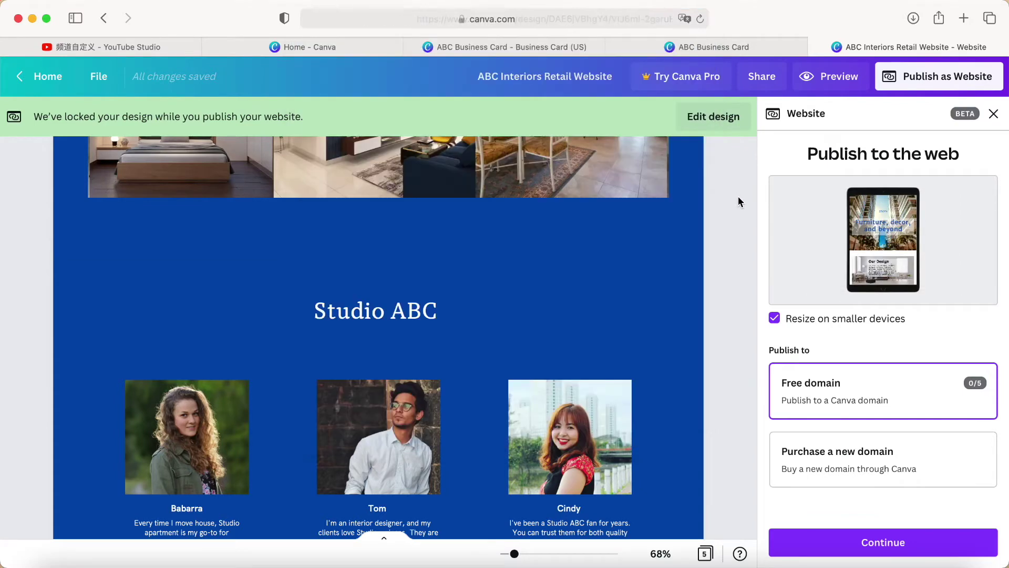
pyautogui.click(540, 48)
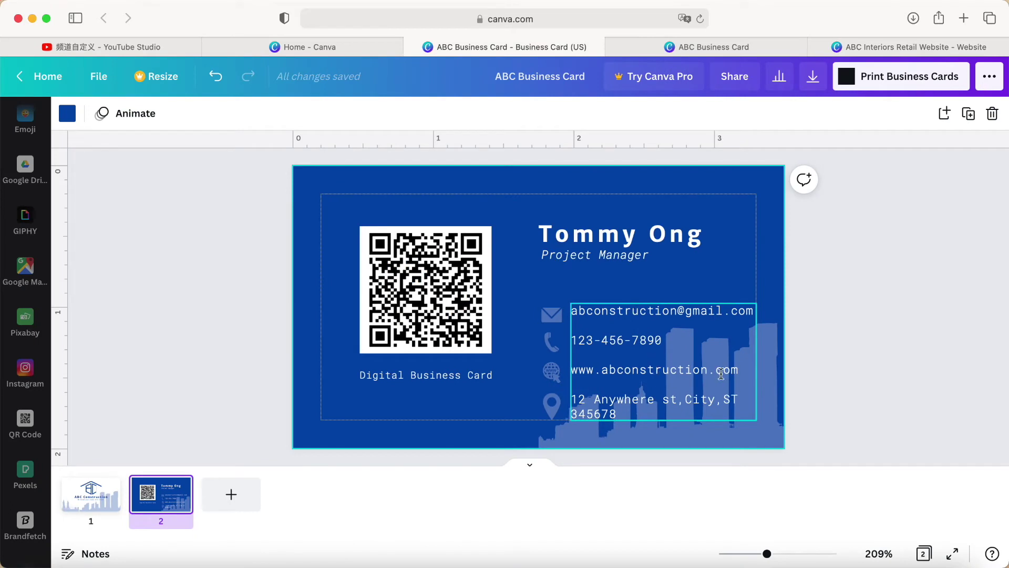
pyautogui.click(741, 376)
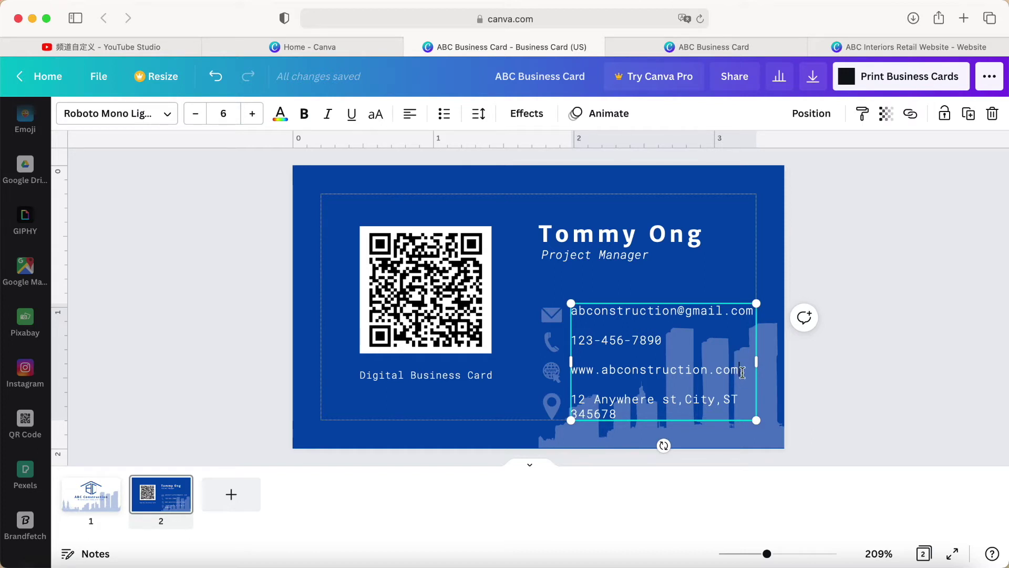
pyautogui.moveTo(742, 371); pyautogui.dragTo(574, 373)
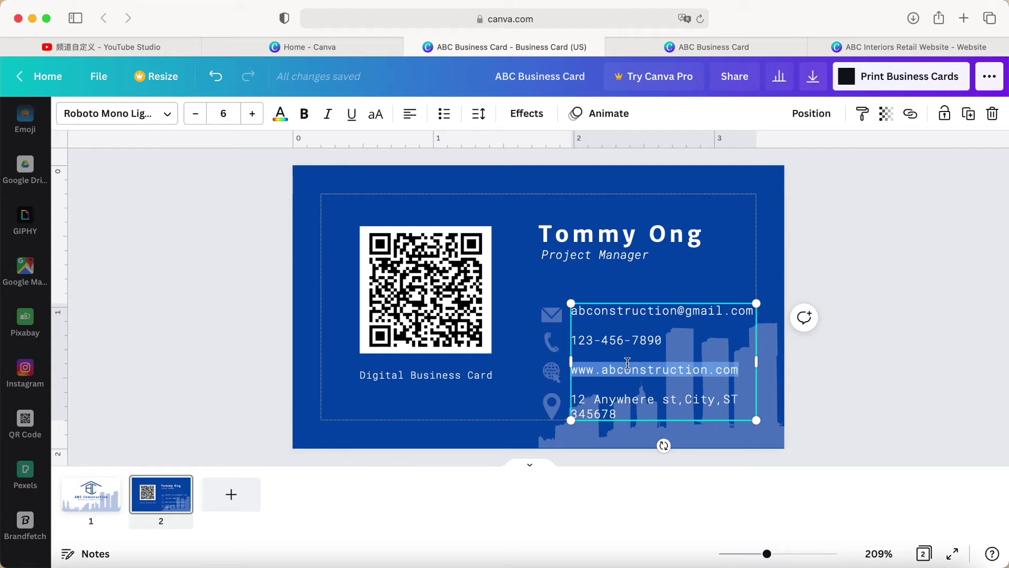
pyautogui.click(912, 119)
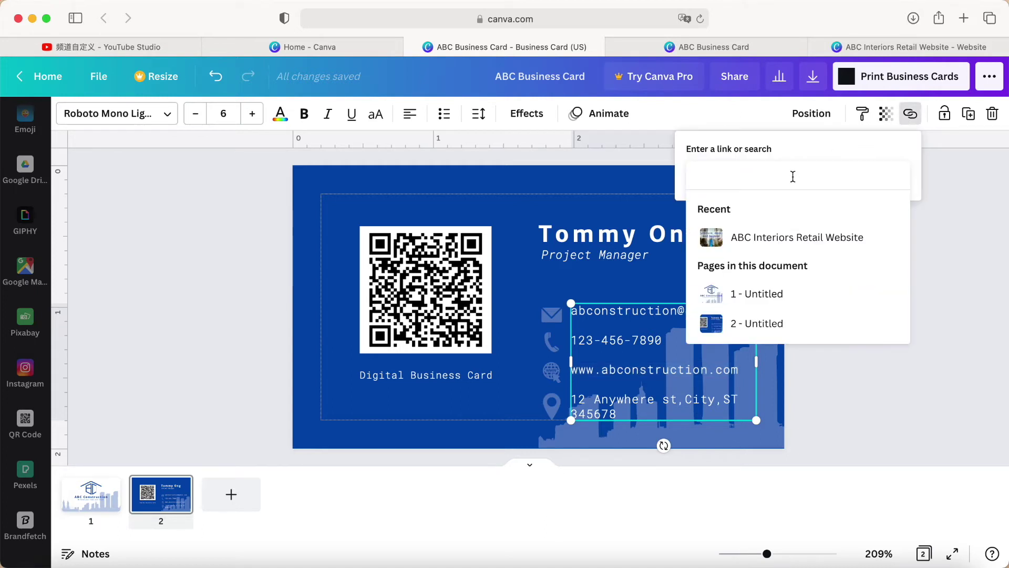
pyautogui.press('super+v')
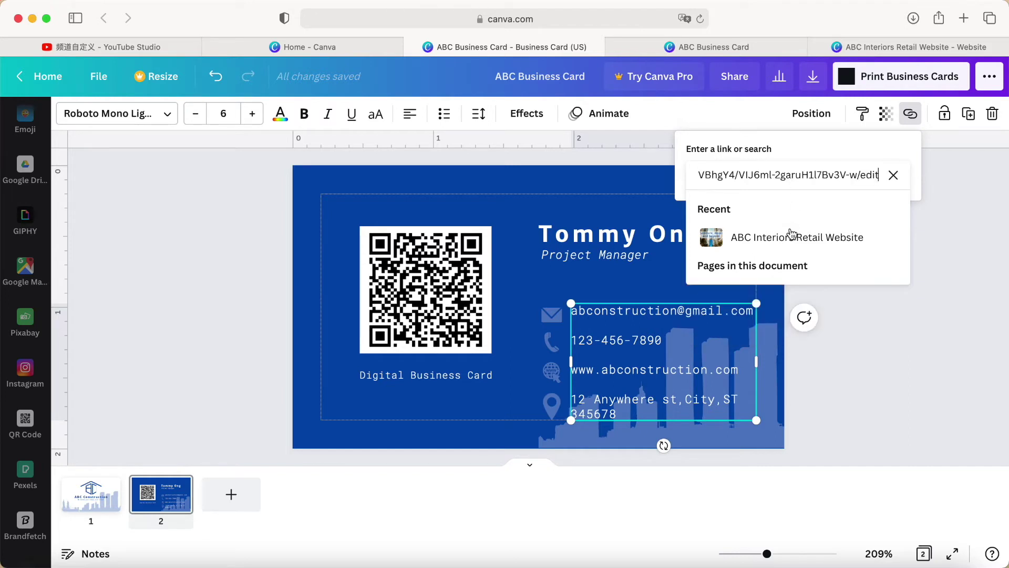
pyautogui.click(883, 254)
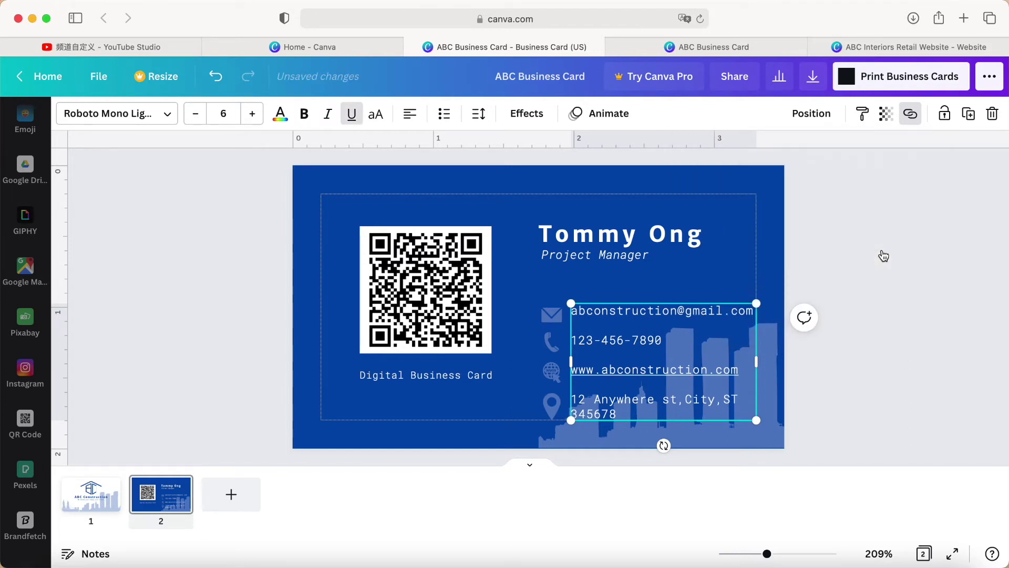
pyautogui.click(860, 346)
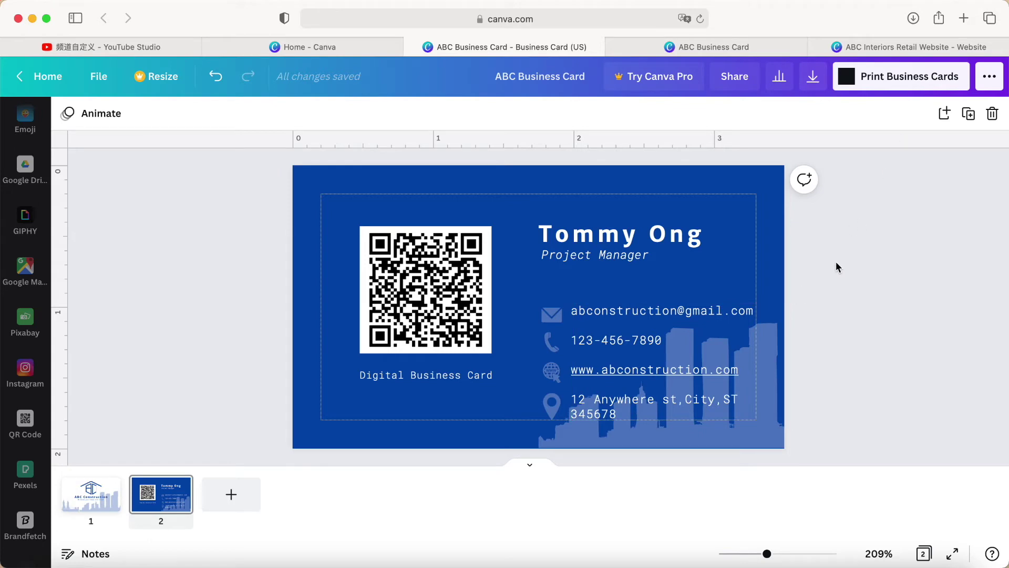
# Look over Canva's print ordering options for the business cards
pyautogui.click(901, 80)
pyautogui.scroll(5, 850, 318)
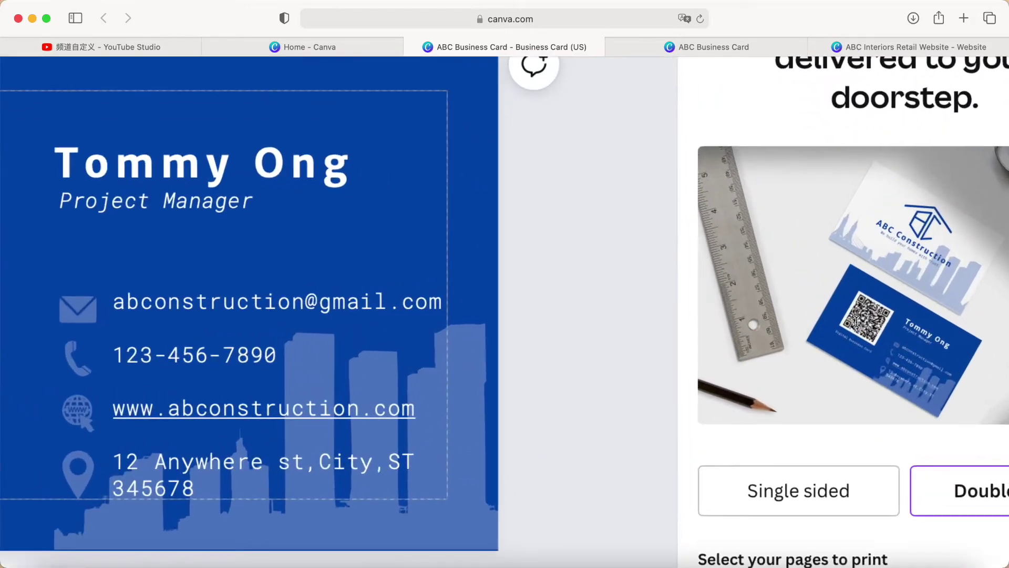
pyautogui.scroll(4, 849, 323)
pyautogui.hscroll(2, 848, 323)
pyautogui.scroll(-3, 849, 323)
pyautogui.scroll(2, 849, 323)
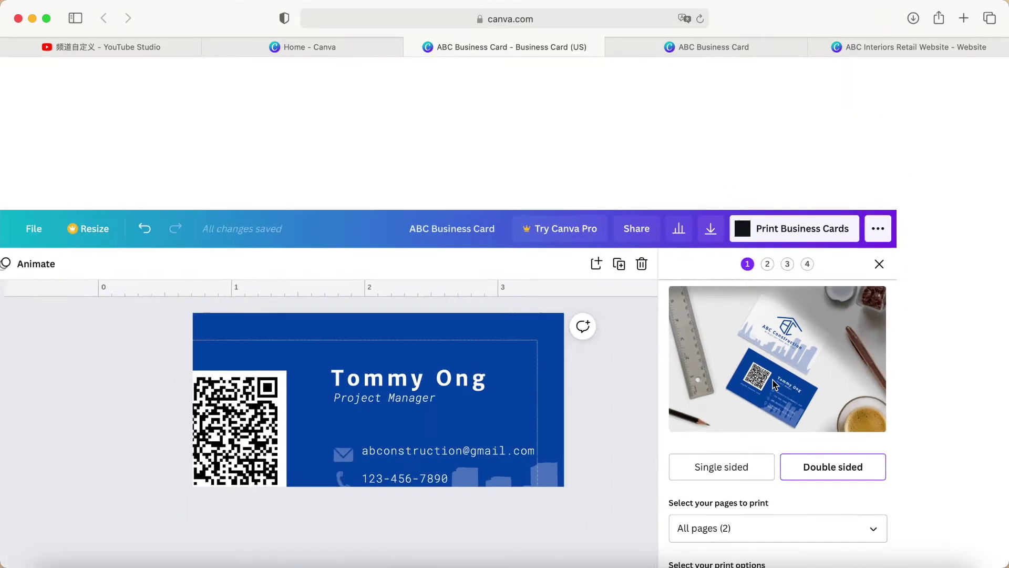
# Download the card as a PDF Print with All pages (2) selected
pyautogui.click(710, 228)
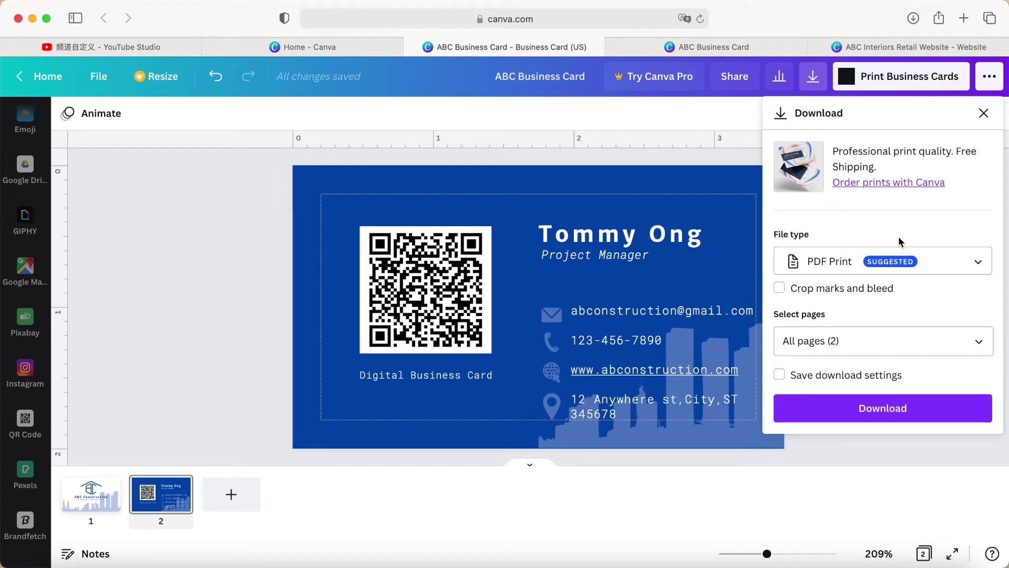
pyautogui.click(973, 343)
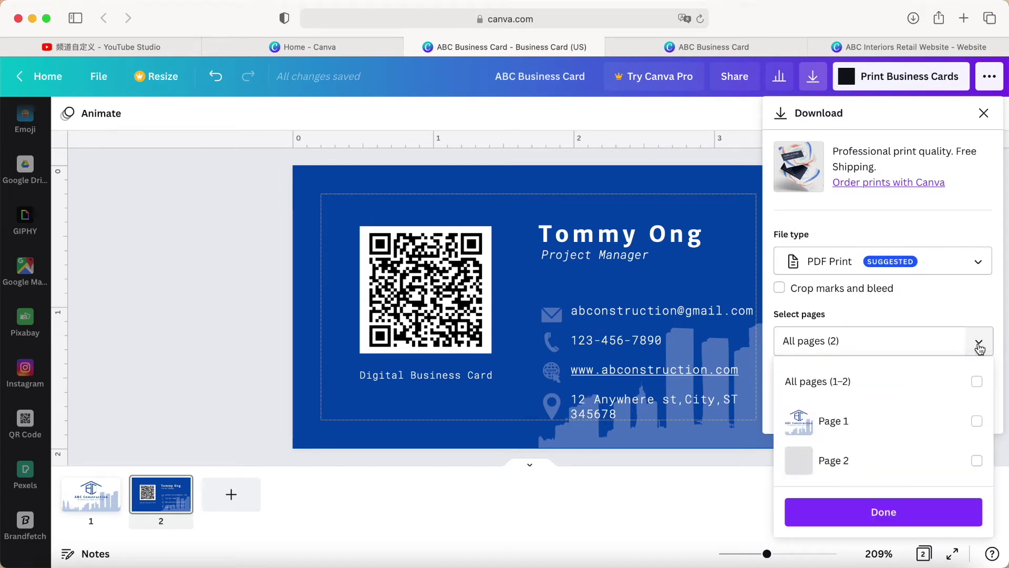
pyautogui.click(939, 339)
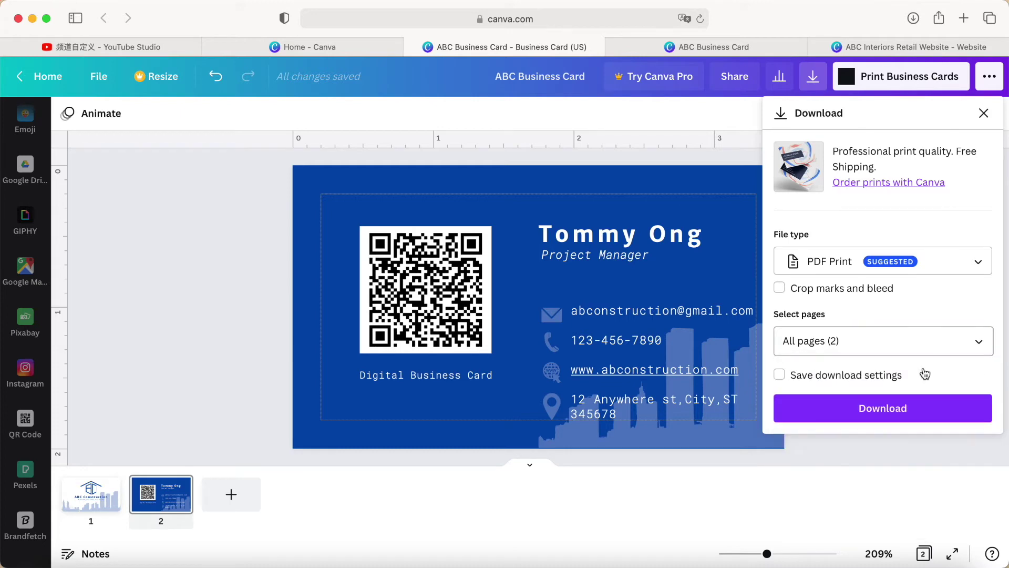
pyautogui.click(887, 415)
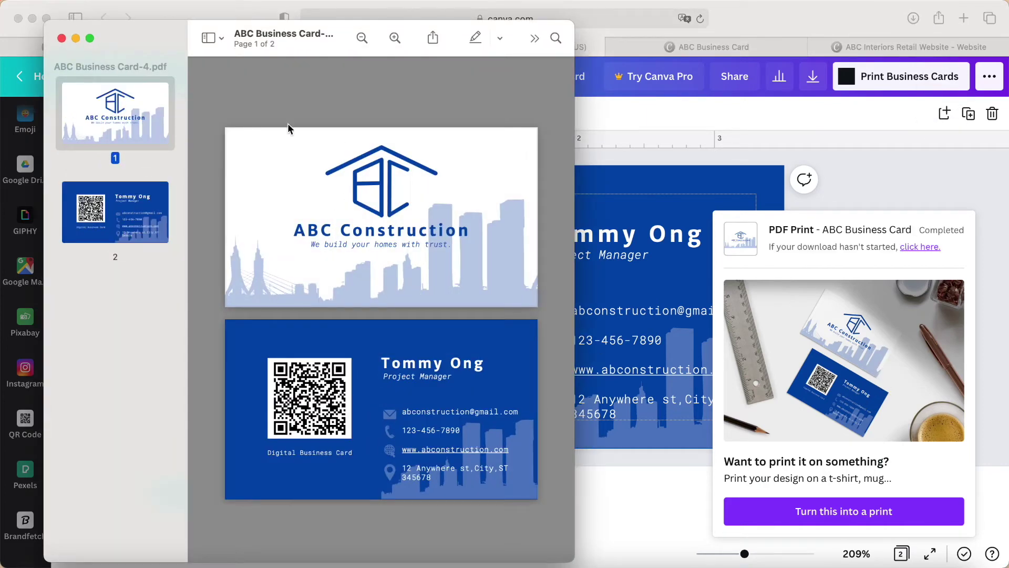
pyautogui.click(90, 39)
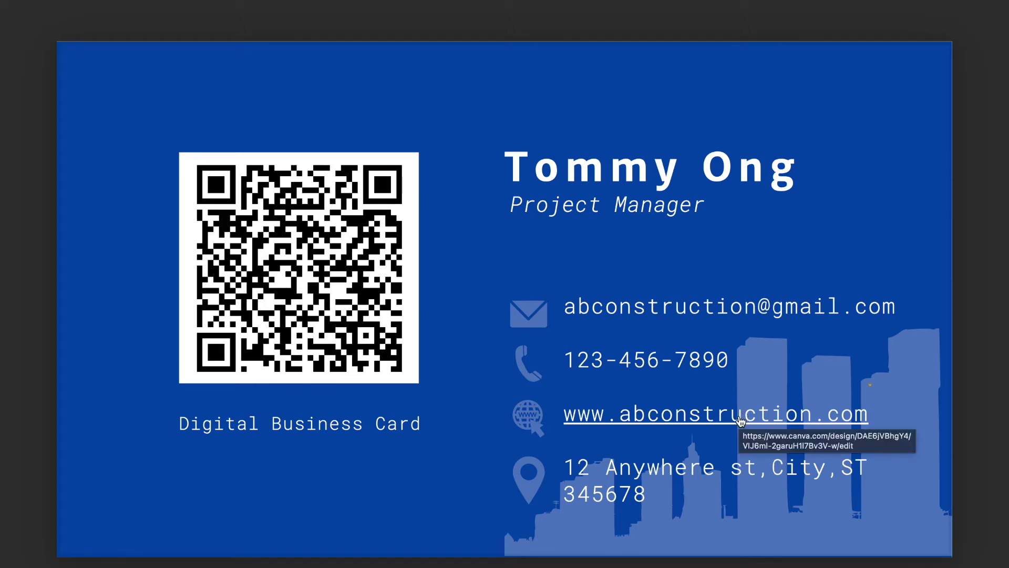
pyautogui.click(739, 418)
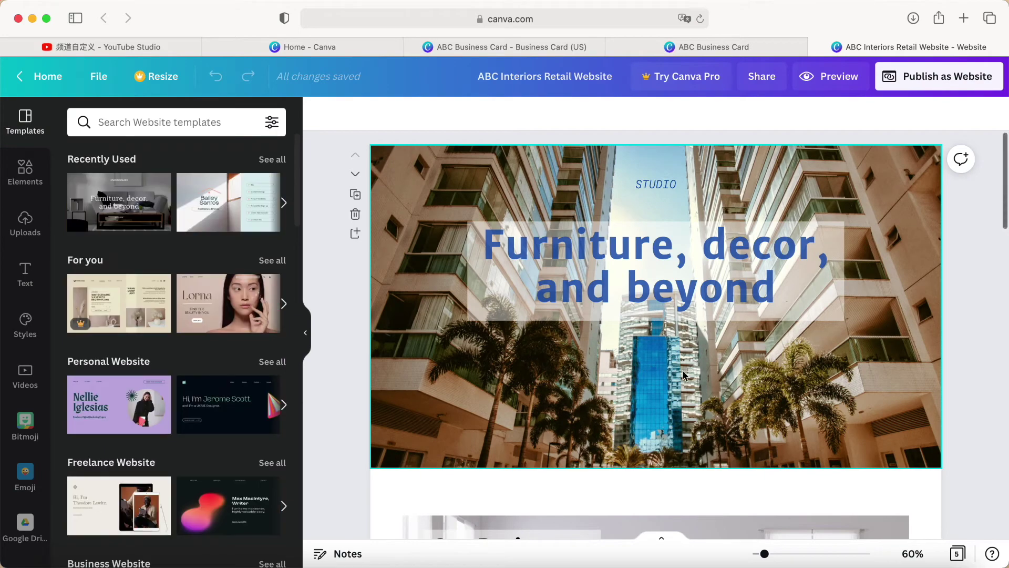
# Close the ABC Interiors Retail Website tab and return to the ABC Business Card editor, dismissing the PDF notice
pyautogui.scroll(-1, 670, 379)
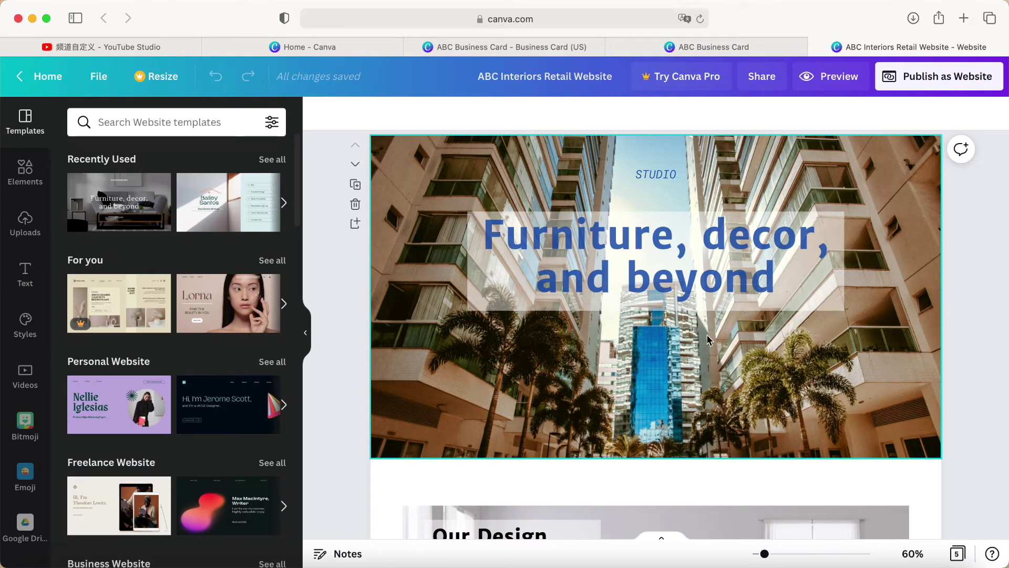
pyautogui.scroll(-10, 717, 349)
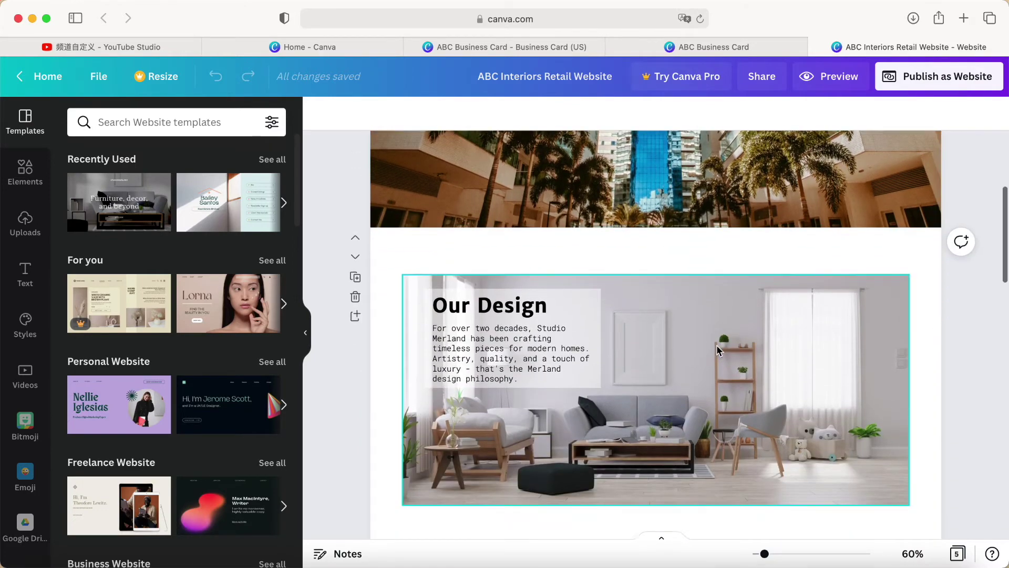
pyautogui.scroll(-8, 719, 351)
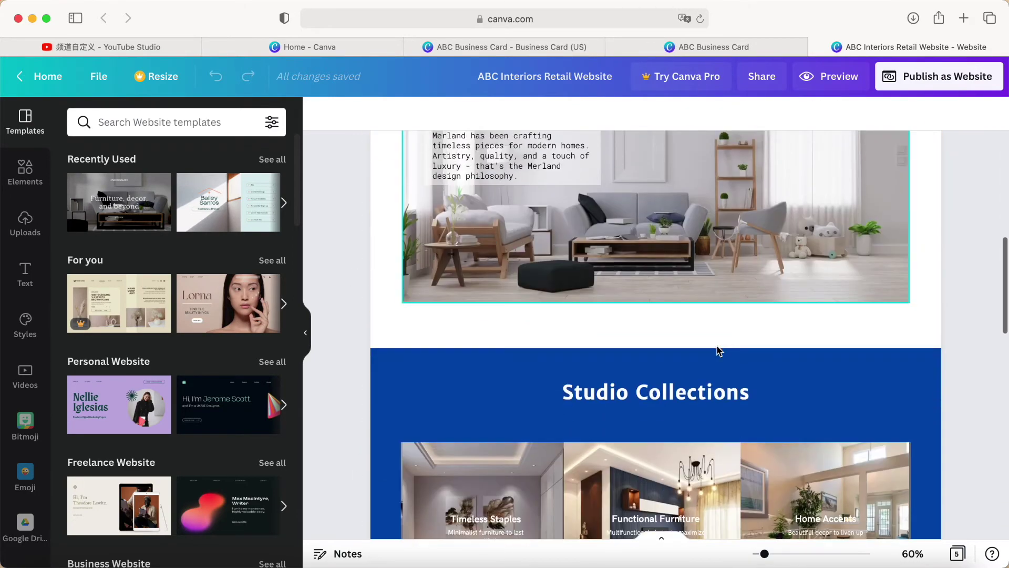
pyautogui.scroll(-5, 719, 349)
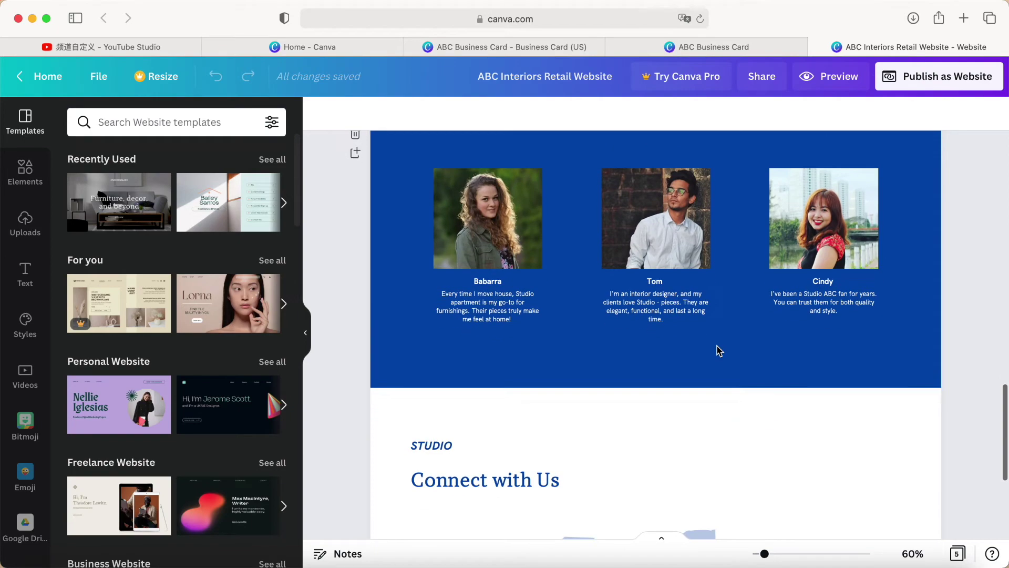
pyautogui.scroll(5, 719, 346)
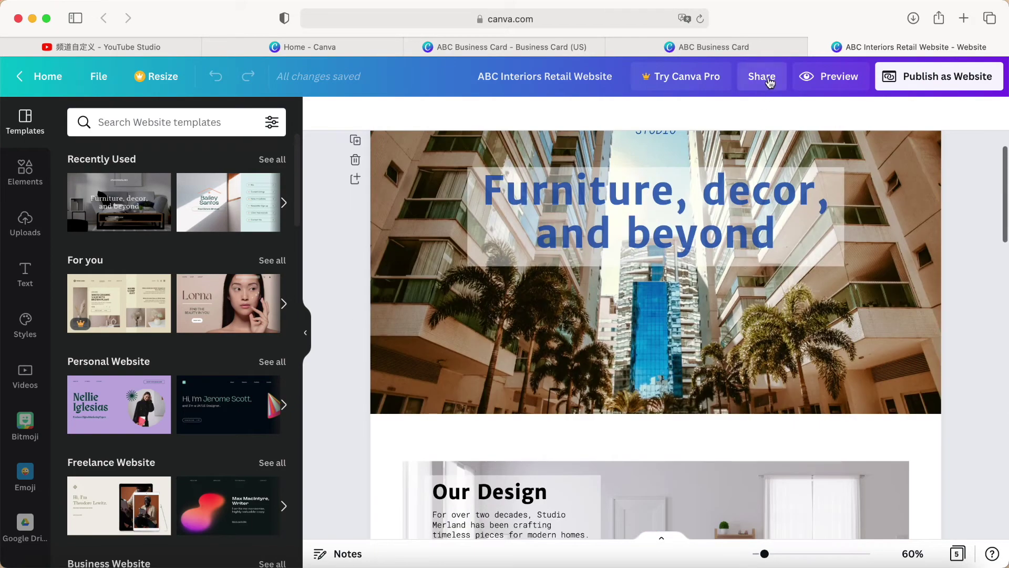
pyautogui.click(816, 47)
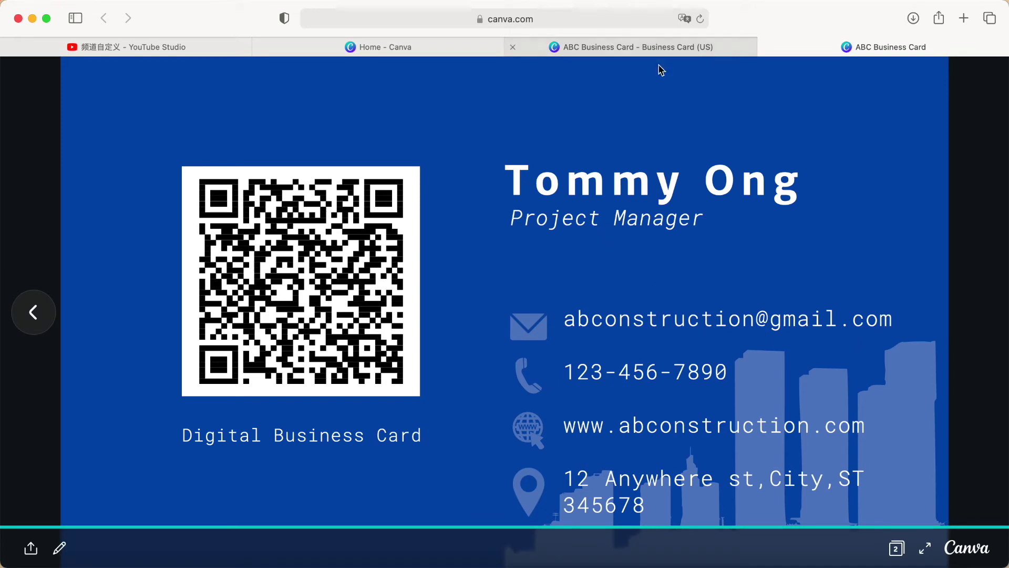
pyautogui.click(558, 48)
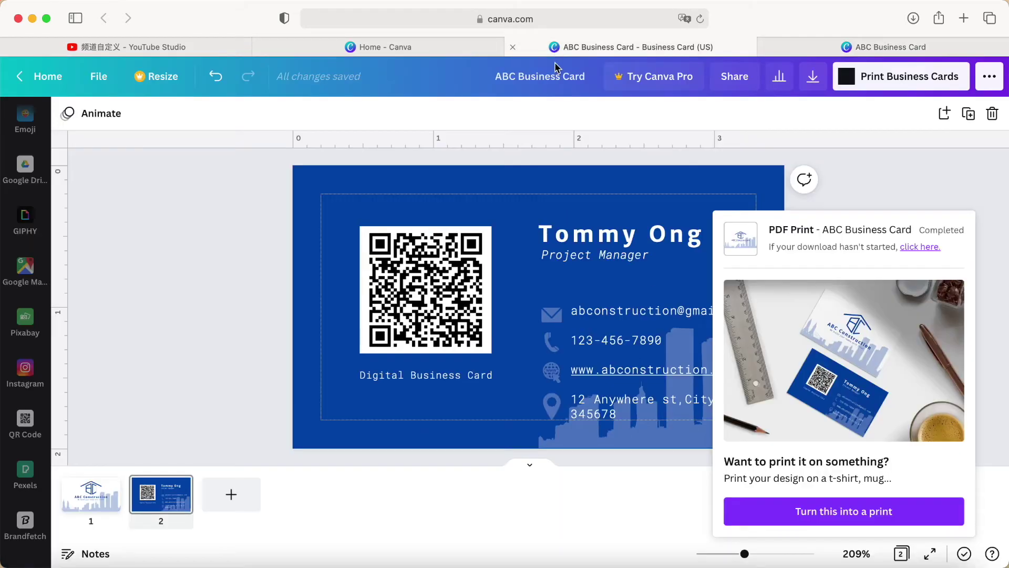
pyautogui.click(743, 236)
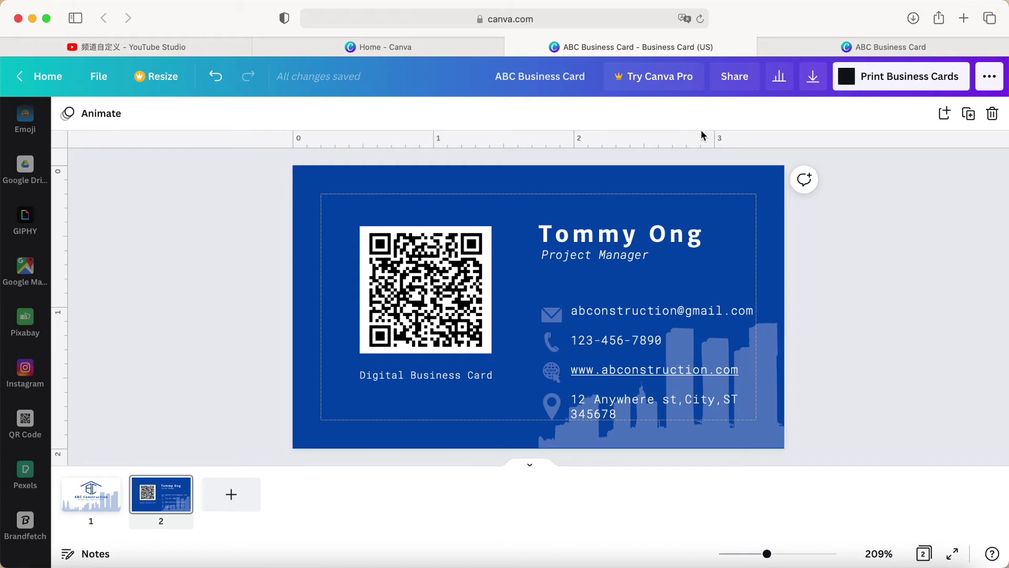
# Open ABC Business Card.pdf from the Downloads folder in Preview
pyautogui.click(13, 546)
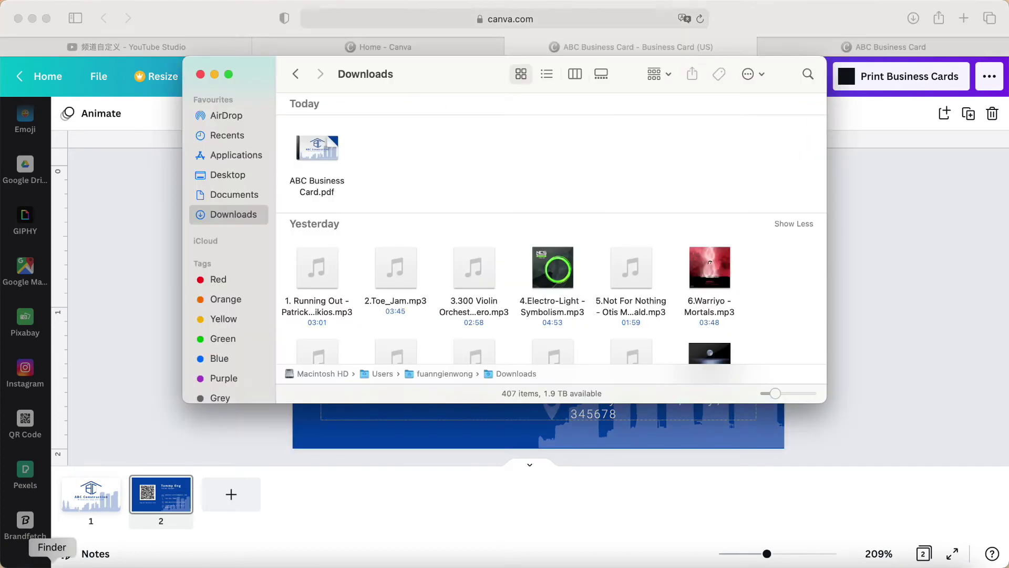
pyautogui.doubleClick(318, 148)
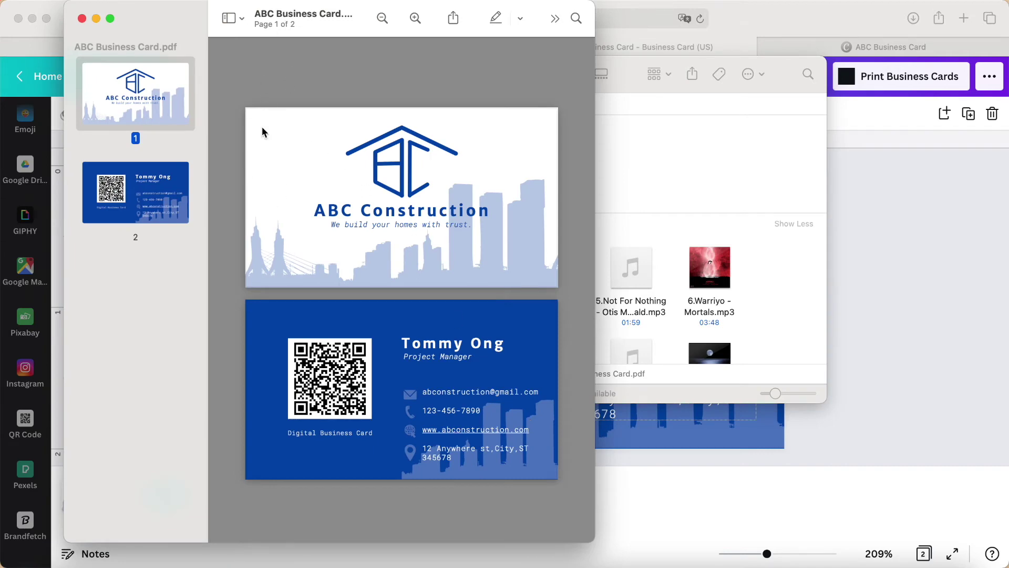
pyautogui.click(82, 18)
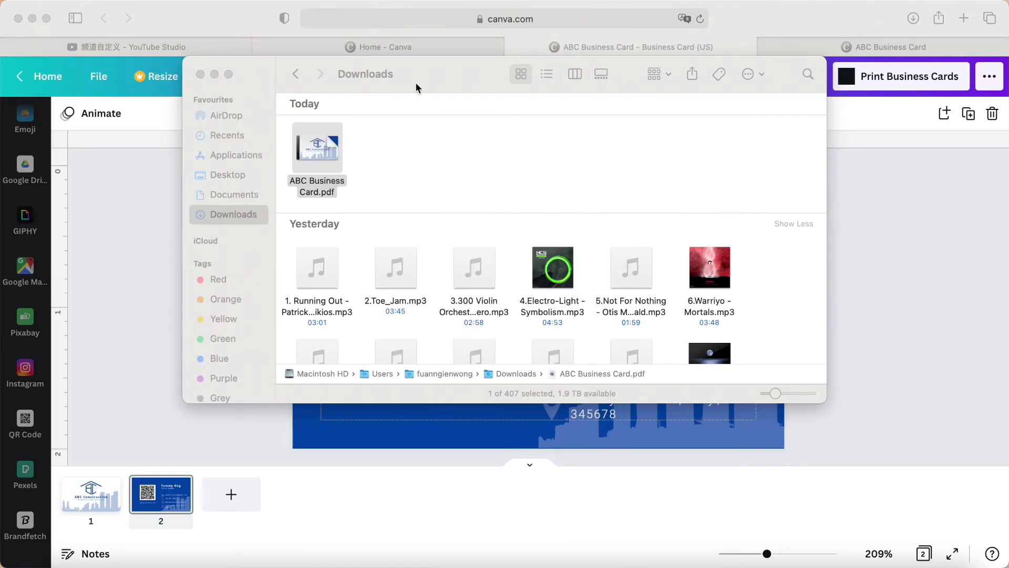
pyautogui.moveTo(329, 141)
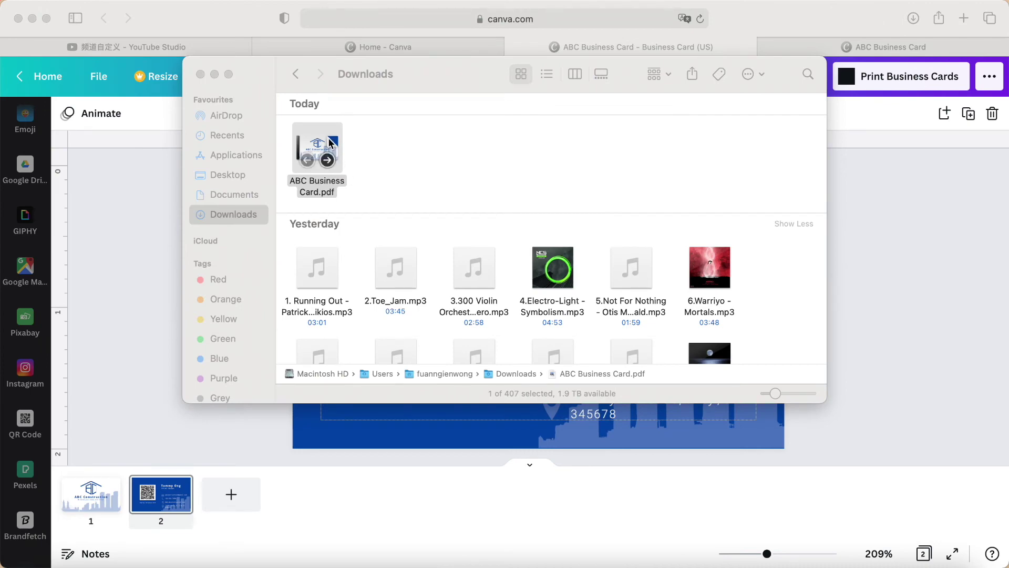
pyautogui.doubleClick(322, 153)
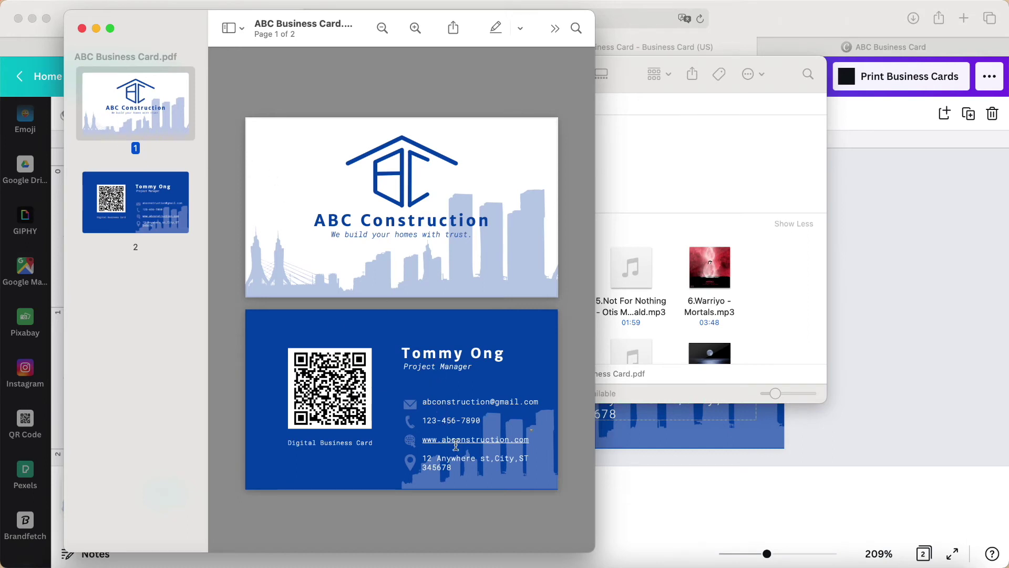
pyautogui.moveTo(461, 445)
pyautogui.click(885, 215)
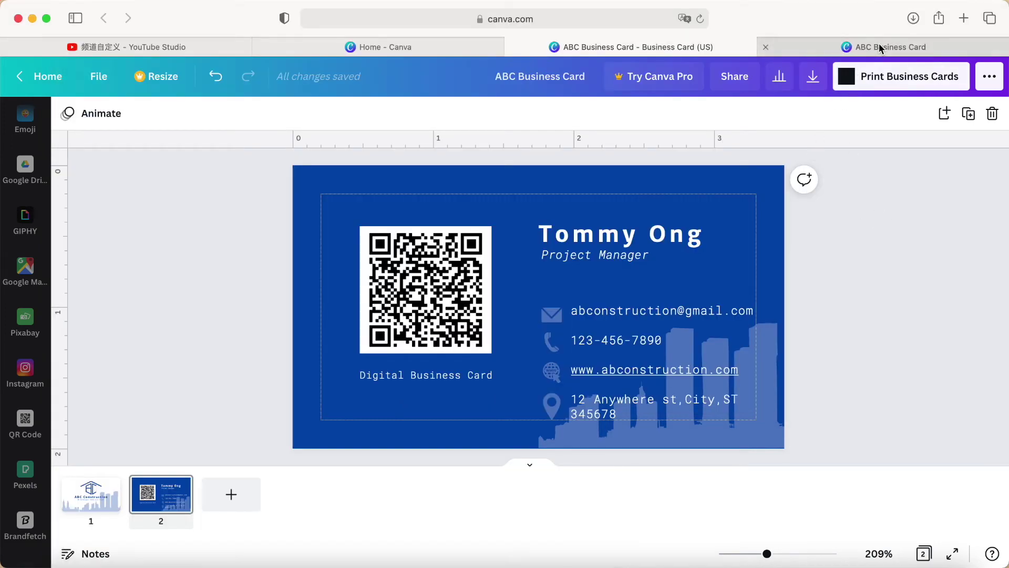
pyautogui.moveTo(879, 44)
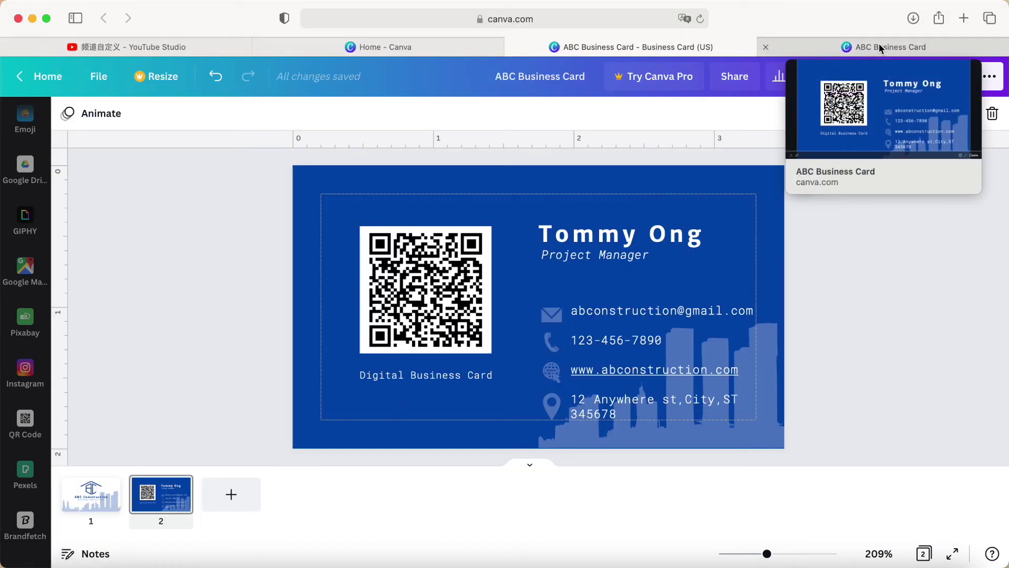
pyautogui.click(672, 373)
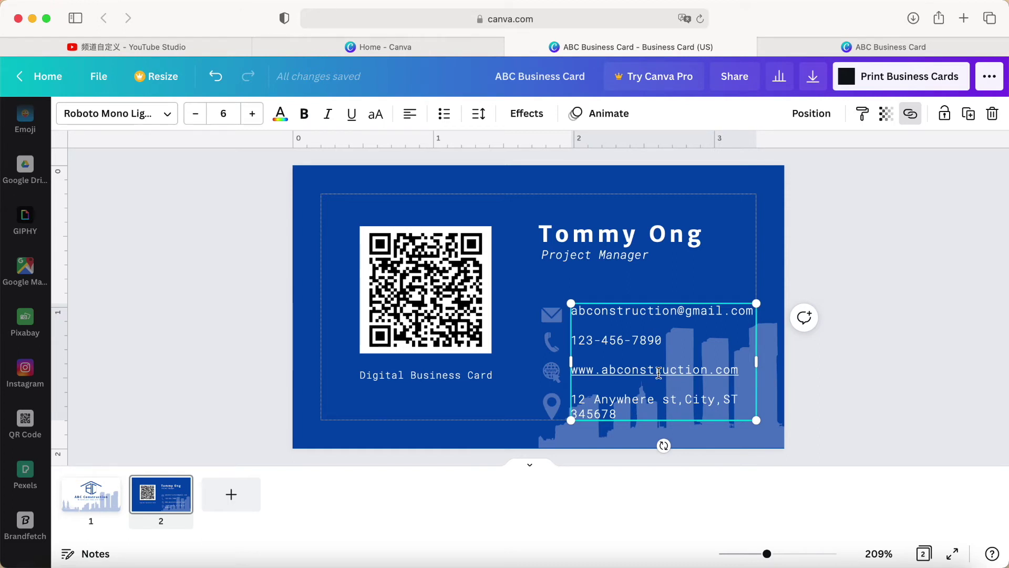
pyautogui.click(659, 372)
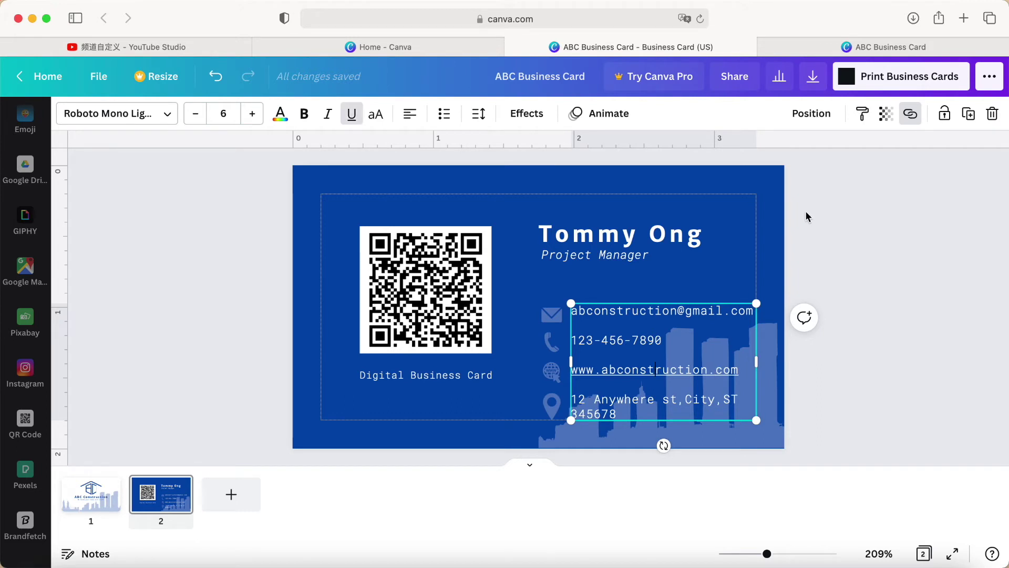
pyautogui.click(909, 114)
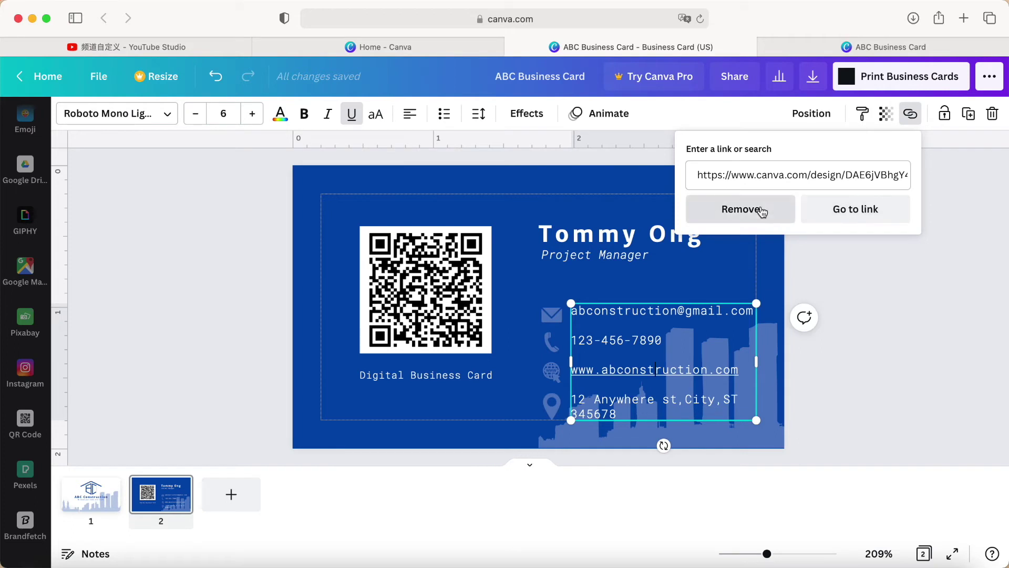
pyautogui.click(741, 210)
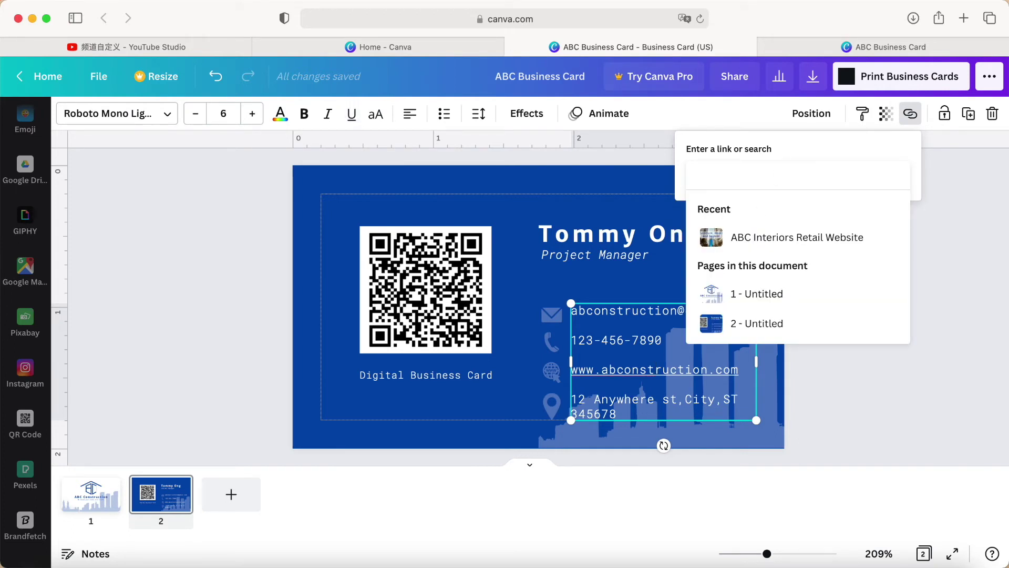
# Copy the channel's custom URL from Customization > Basic info in YouTube Studio
pyautogui.click(92, 47)
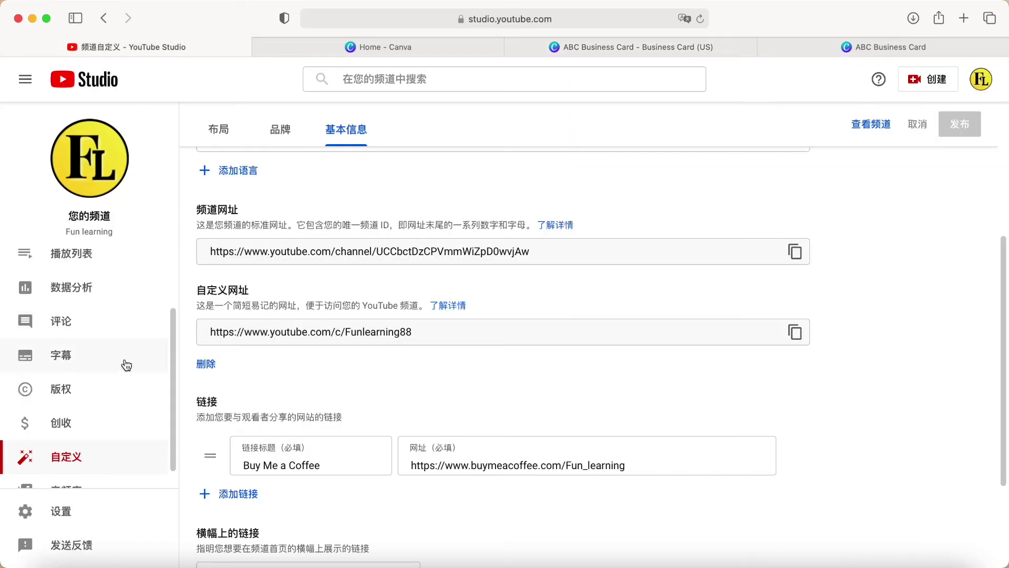
pyautogui.scroll(-2, 124, 351)
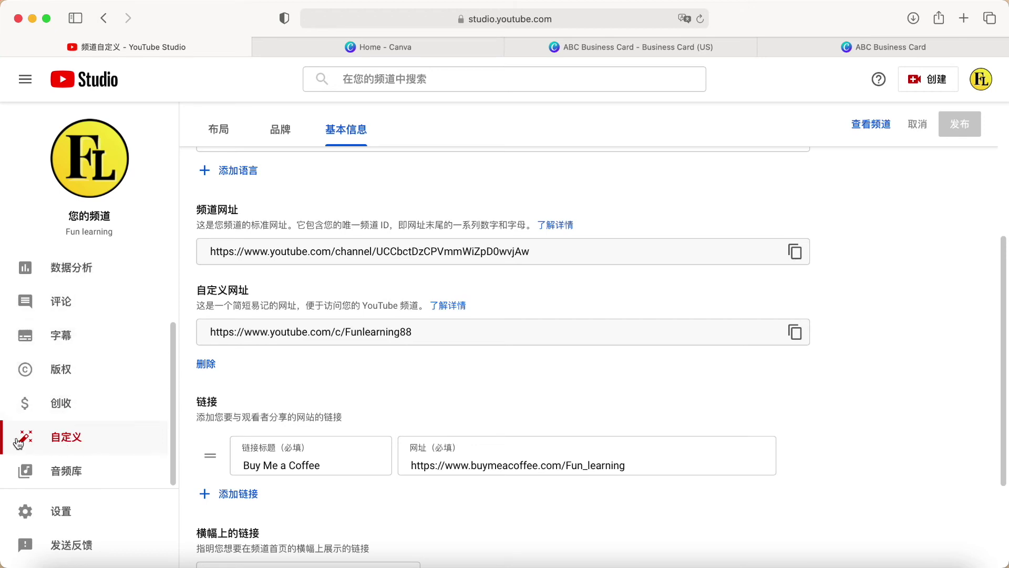
pyautogui.click(64, 440)
pyautogui.click(346, 128)
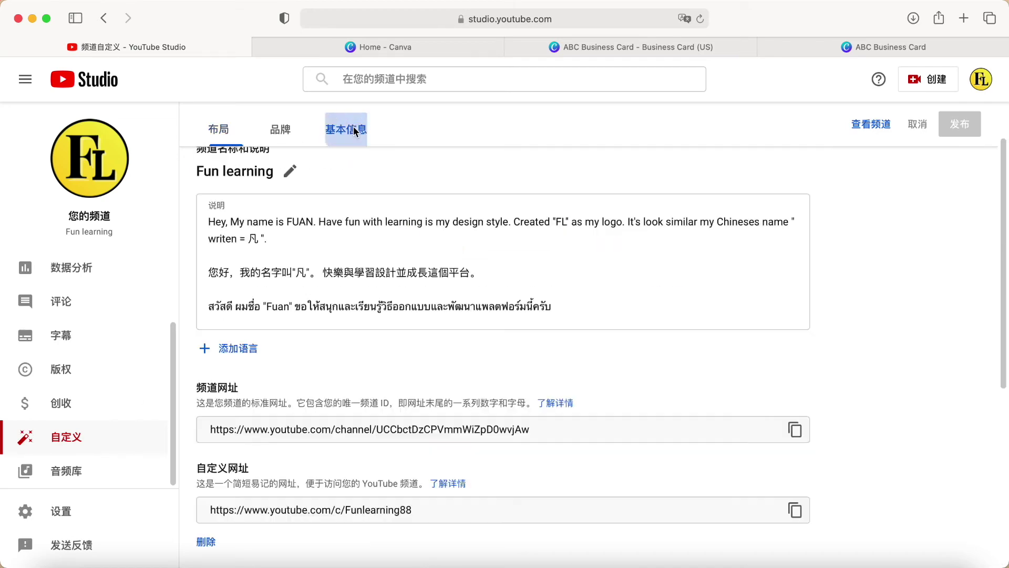
pyautogui.scroll(-4, 405, 342)
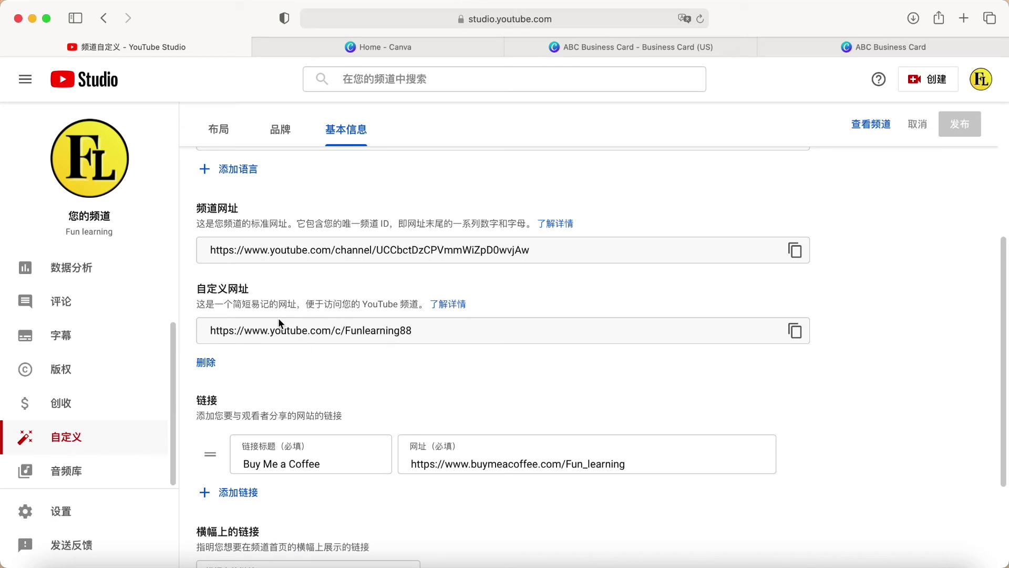
pyautogui.click(796, 332)
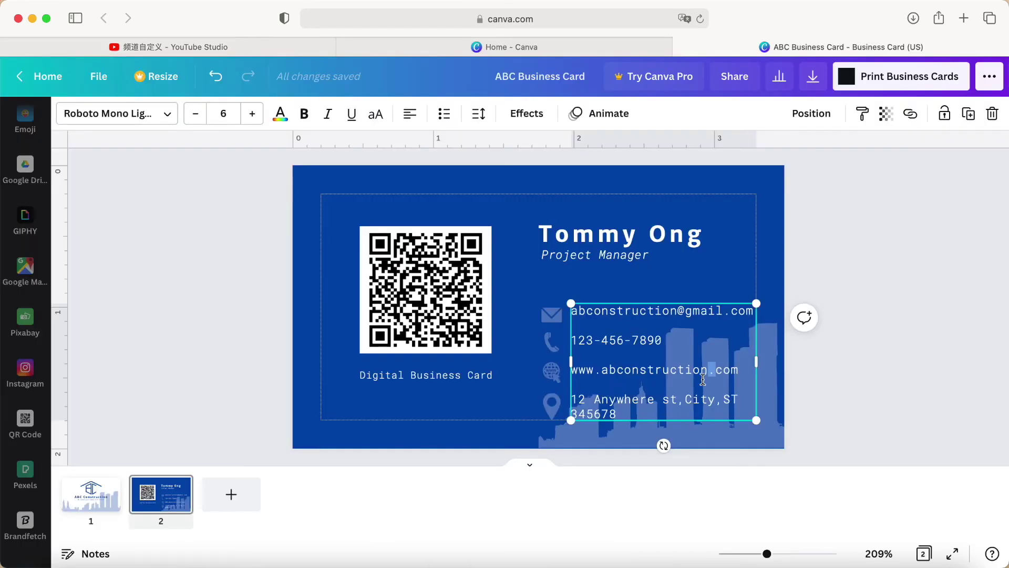
pyautogui.press('BackSpace')
pyautogui.press('BackSpace')
pyautogui.press('BackSpace')
pyautogui.press('BackSpace')
pyautogui.press('BackSpace')
pyautogui.press('BackSpace')
pyautogui.press('BackSpace')
pyautogui.press('BackSpace')
pyautogui.press('BackSpace')
pyautogui.press('BackSpace')
pyautogui.press('BackSpace')
pyautogui.press('BackSpace')
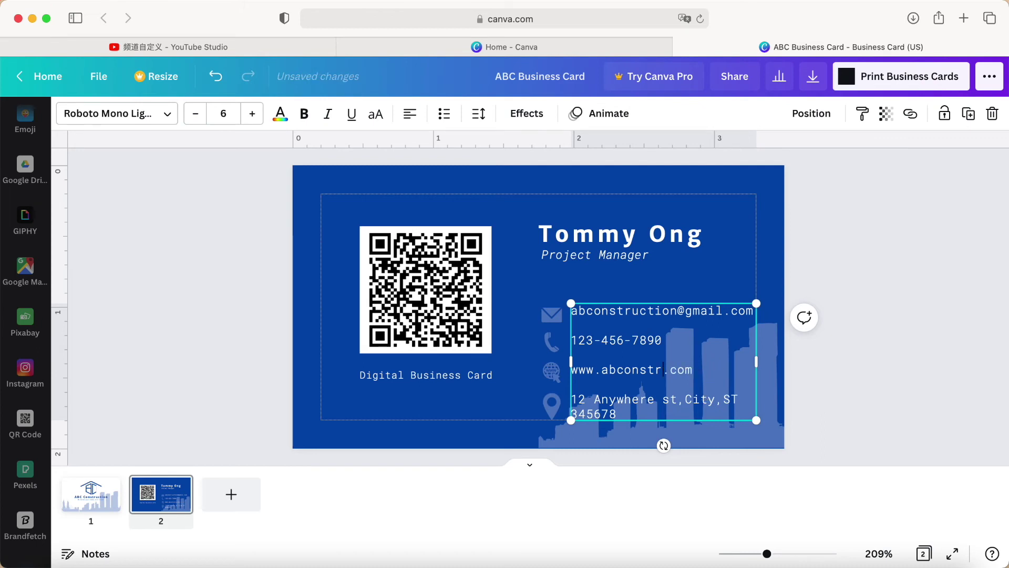
pyautogui.press('BackSpace')
pyautogui.press('BackSpace')
pyautogui.press('BackSpace')
pyautogui.press('BackSpace')
pyautogui.press('BackSpace')
pyautogui.press('BackSpace')
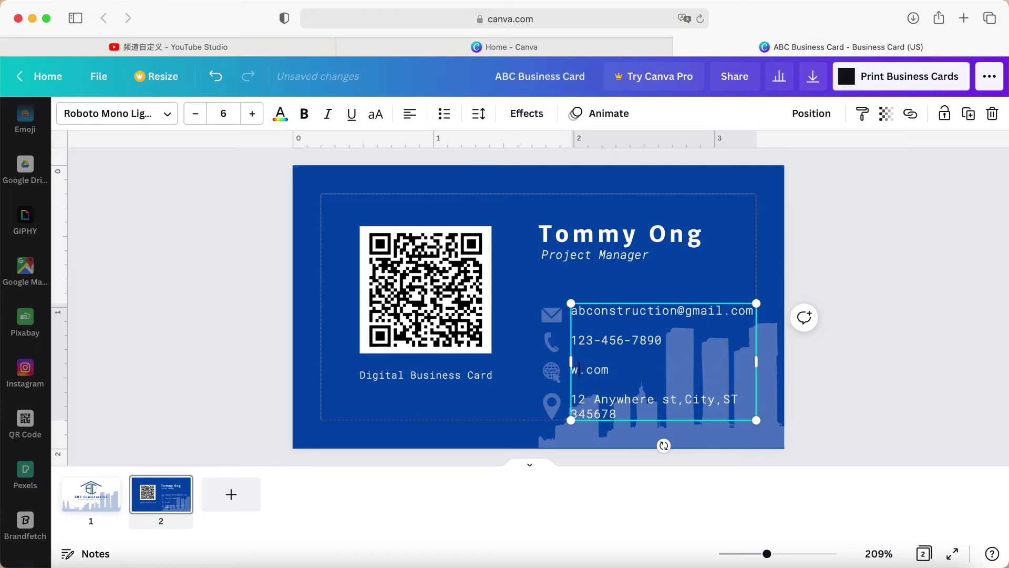
pyautogui.write('youtube')
pyautogui.click(829, 401)
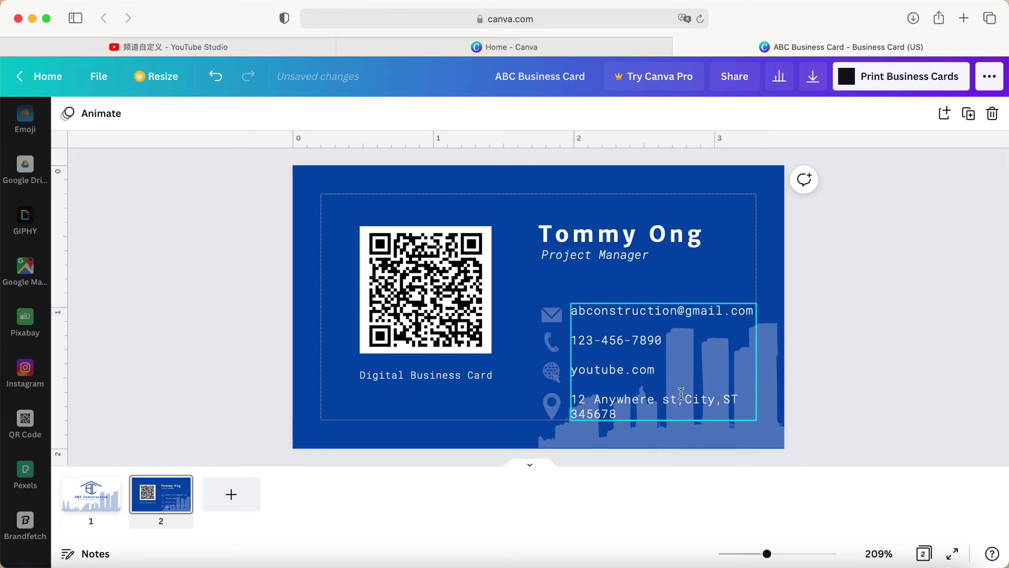
pyautogui.click(669, 383)
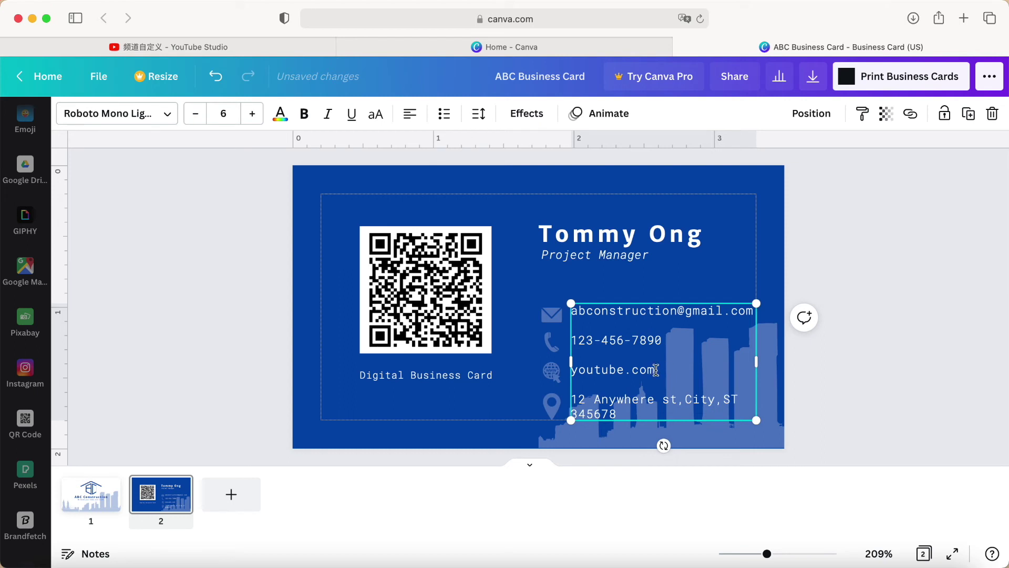
pyautogui.moveTo(657, 370); pyautogui.dragTo(574, 371)
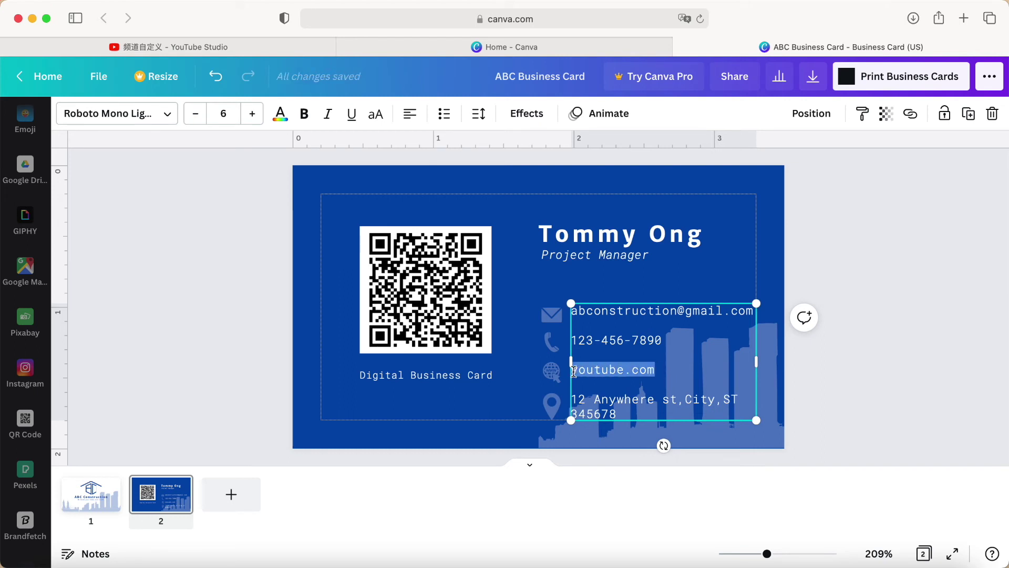
# Link the youtube.com text to the YouTube channel's custom URL copied from YouTube Studio
pyautogui.click(912, 116)
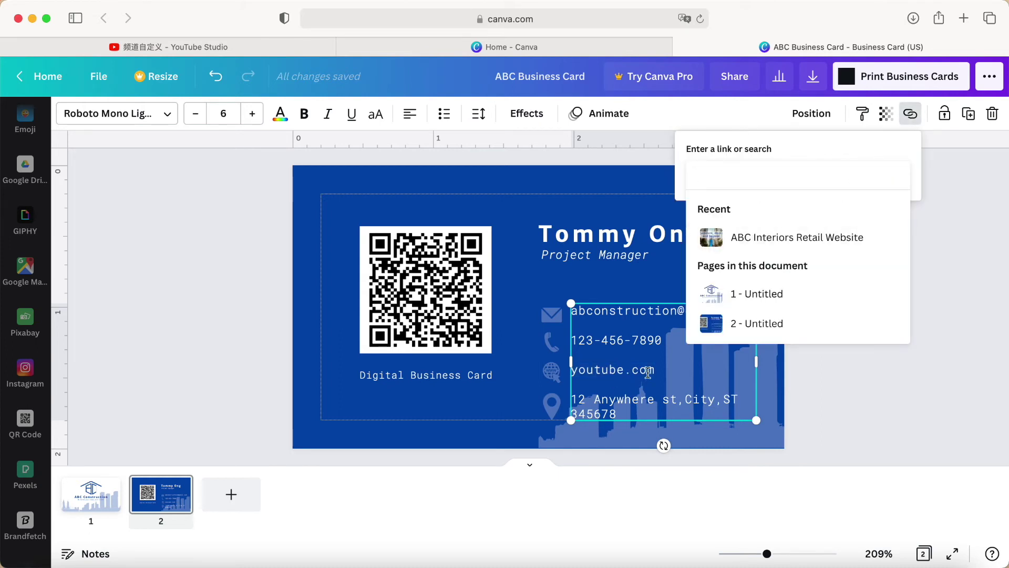
pyautogui.click(219, 48)
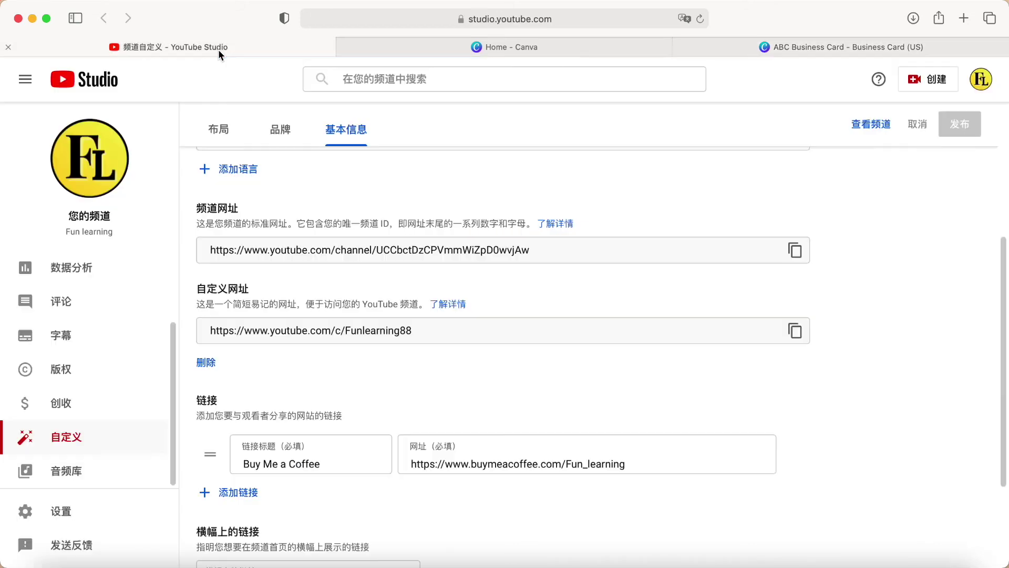
pyautogui.click(796, 333)
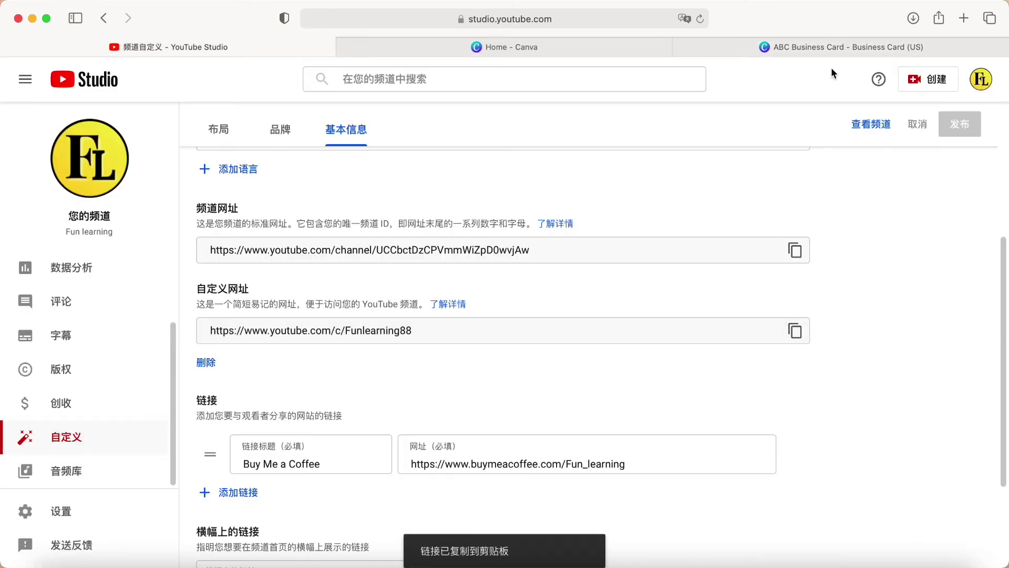
pyautogui.click(835, 46)
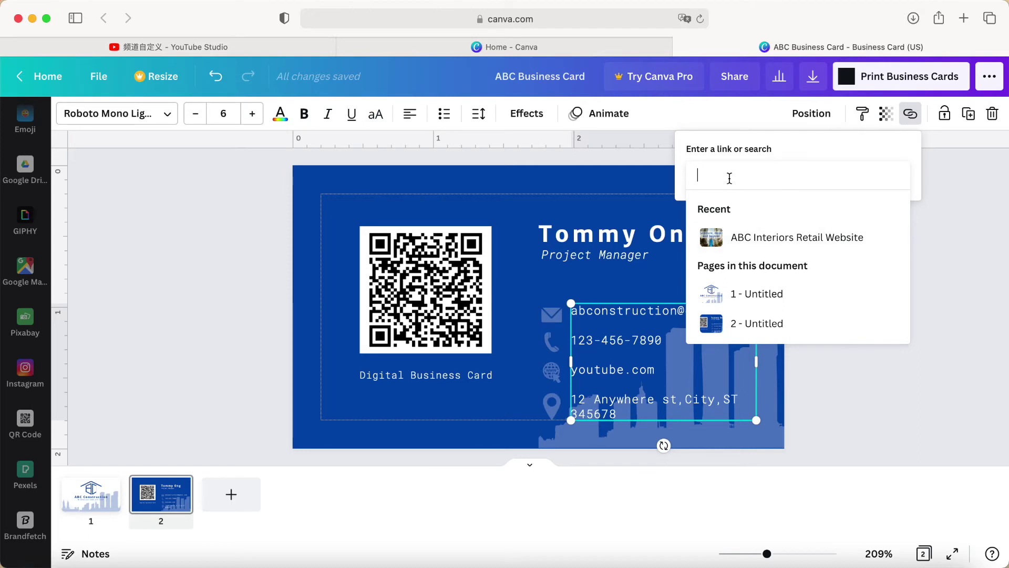
pyautogui.press('super+v')
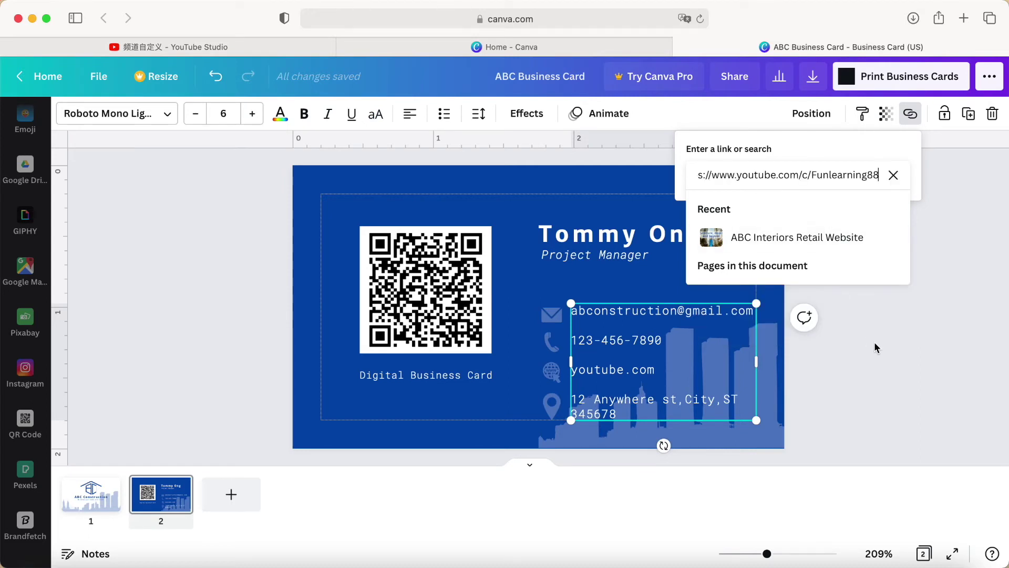
pyautogui.press('Return')
pyautogui.click(791, 398)
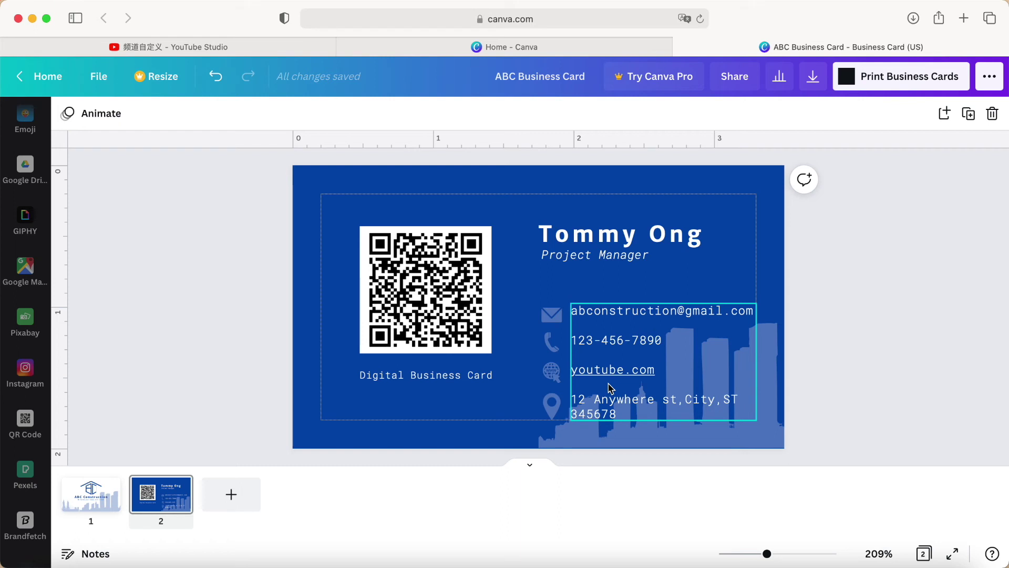
# Re-download both card pages as a PDF Print and close the old PDF previews
pyautogui.click(813, 78)
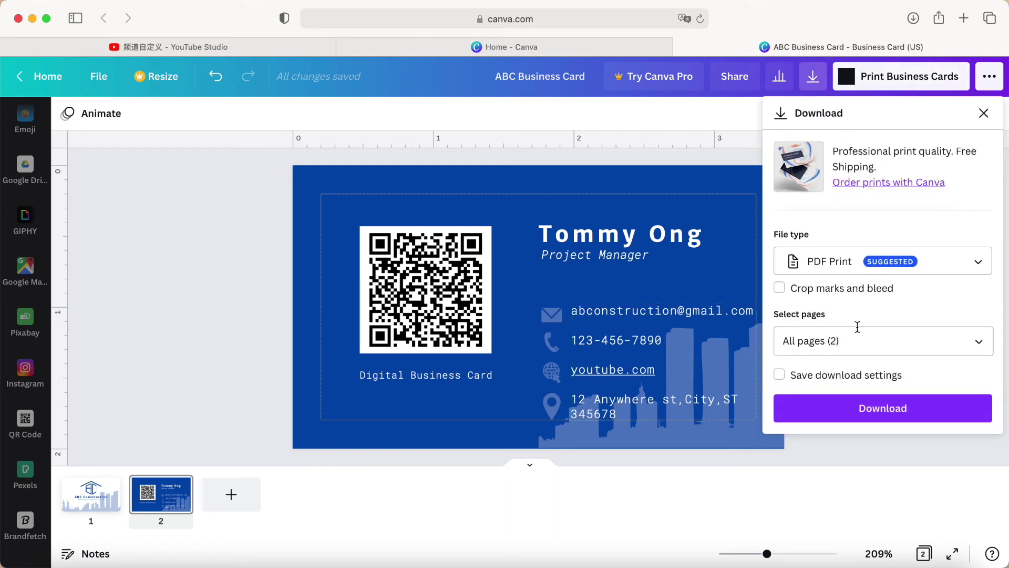
pyautogui.click(879, 413)
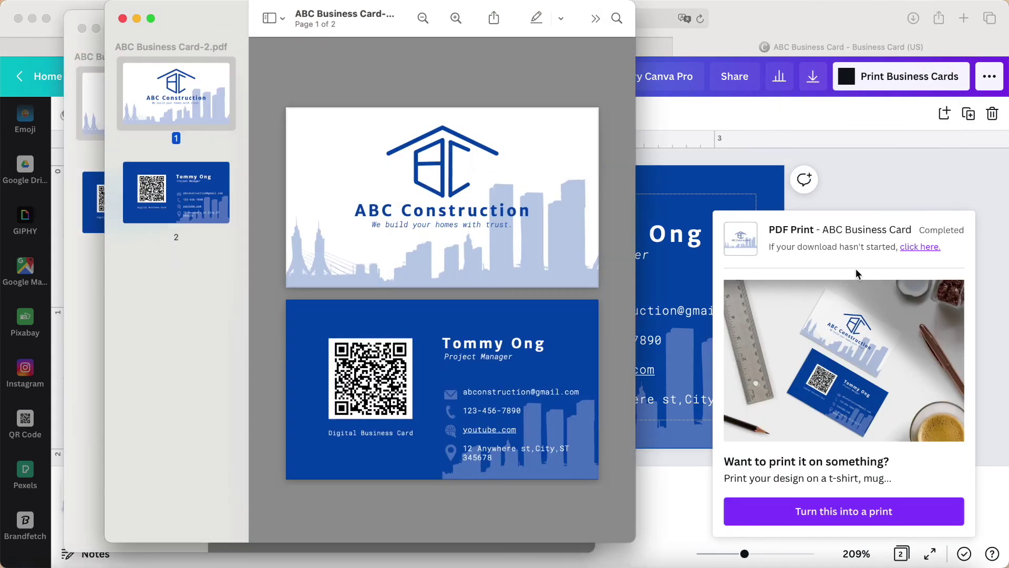
pyautogui.click(123, 19)
pyautogui.click(82, 29)
# Open ABC Business Card-2.pdf from Downloads and follow its youtube.com link to the channel
pyautogui.click(131, 267)
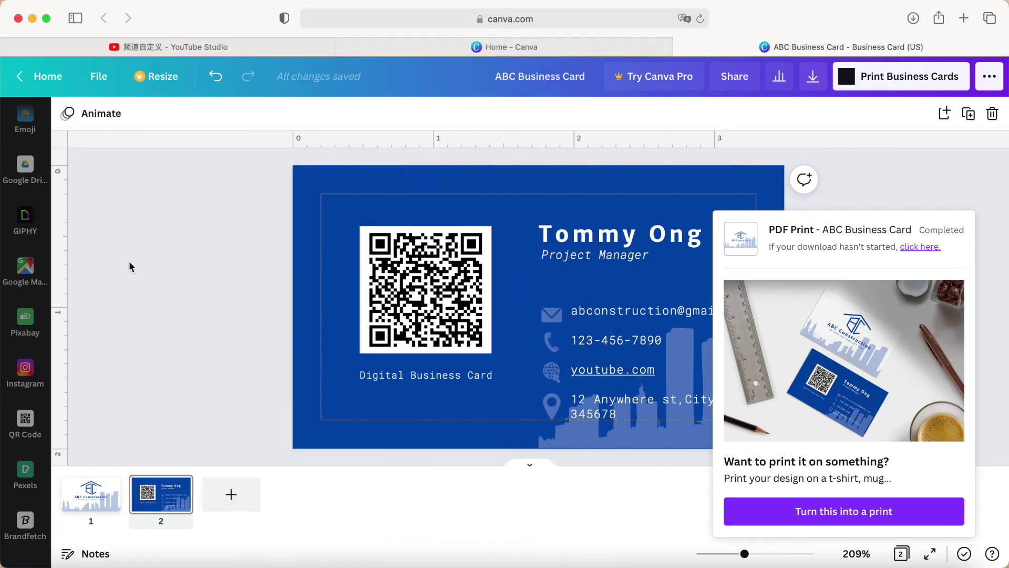
pyautogui.click(58, 551)
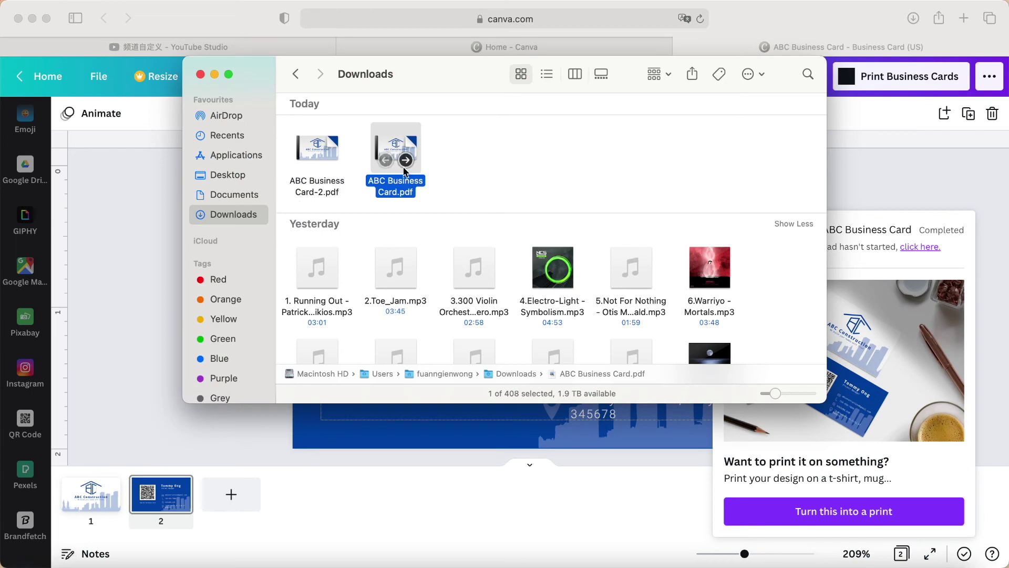
pyautogui.click(453, 168)
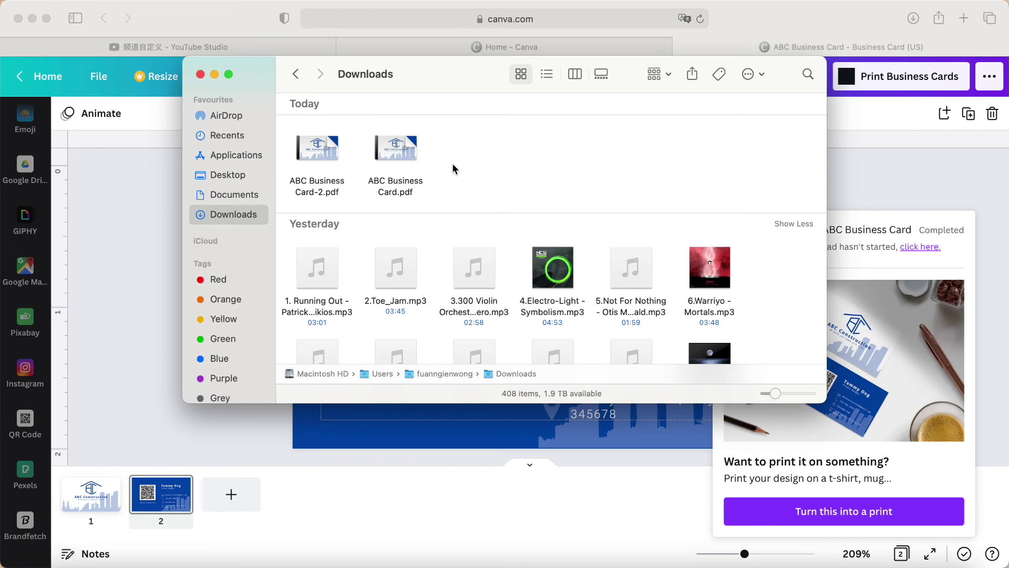
pyautogui.doubleClick(316, 142)
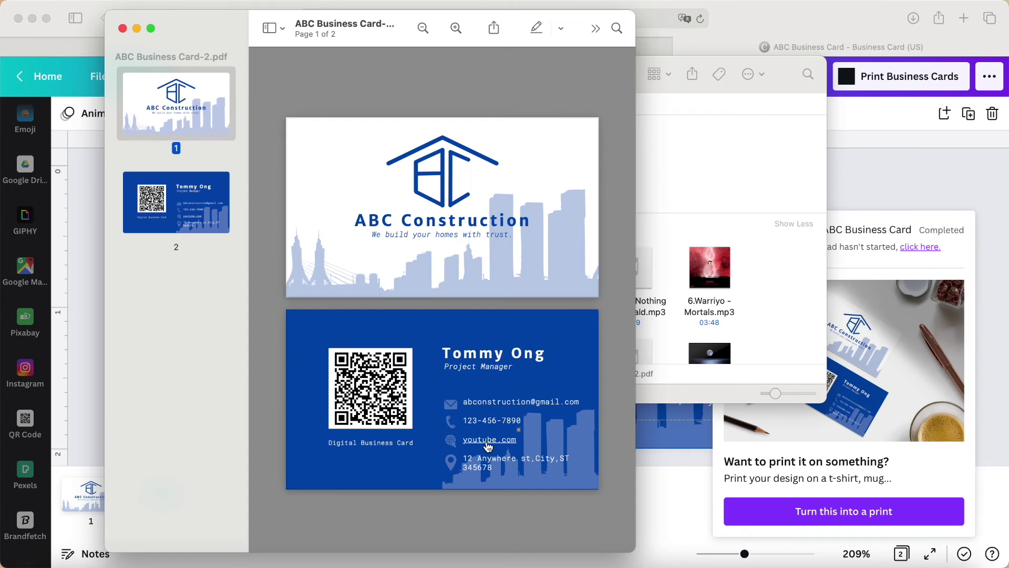
pyautogui.click(487, 443)
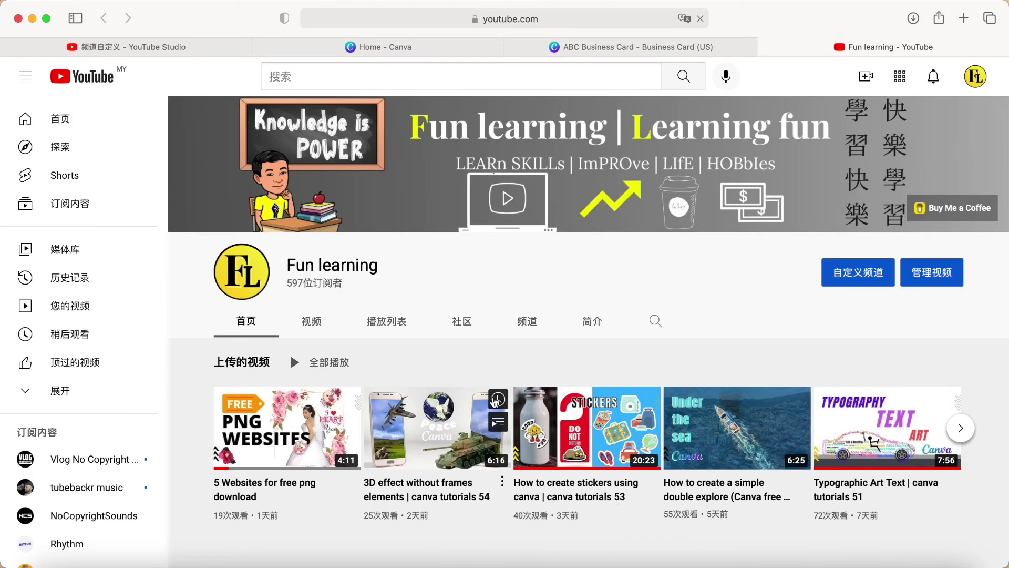
pyautogui.scroll(-2, 565, 296)
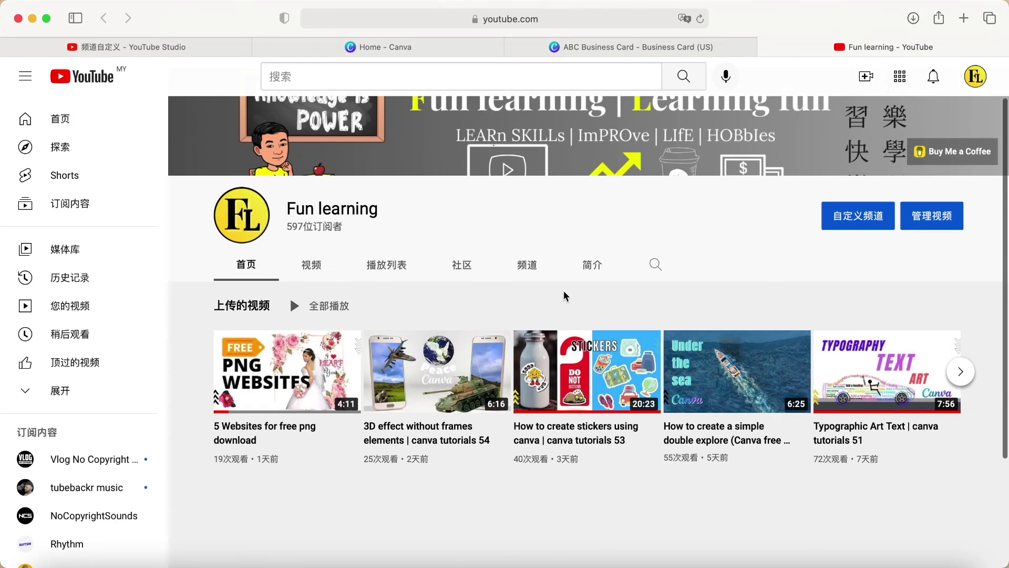
pyautogui.scroll(2, 565, 292)
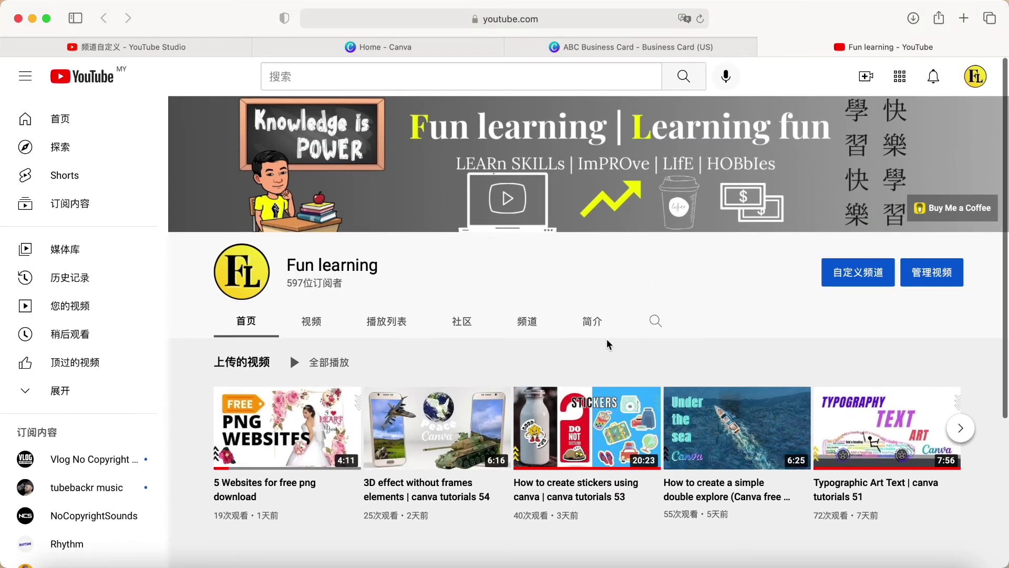
pyautogui.scroll(-1, 568, 352)
pyautogui.scroll(1, 568, 352)
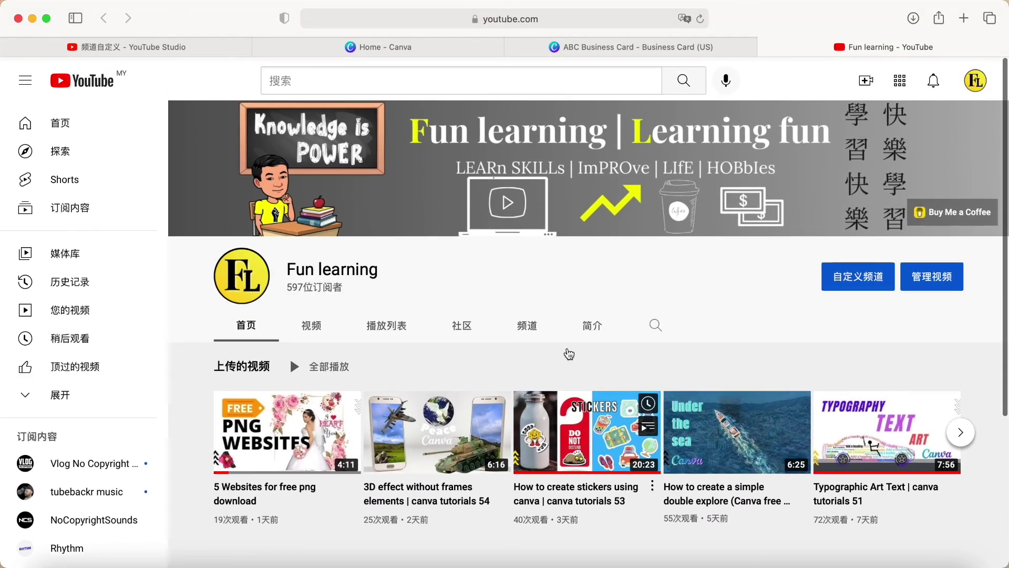
# Return to the Canva card, dismiss the download notice and show Downloads with ABC Business Card-2.pdf
pyautogui.click(584, 47)
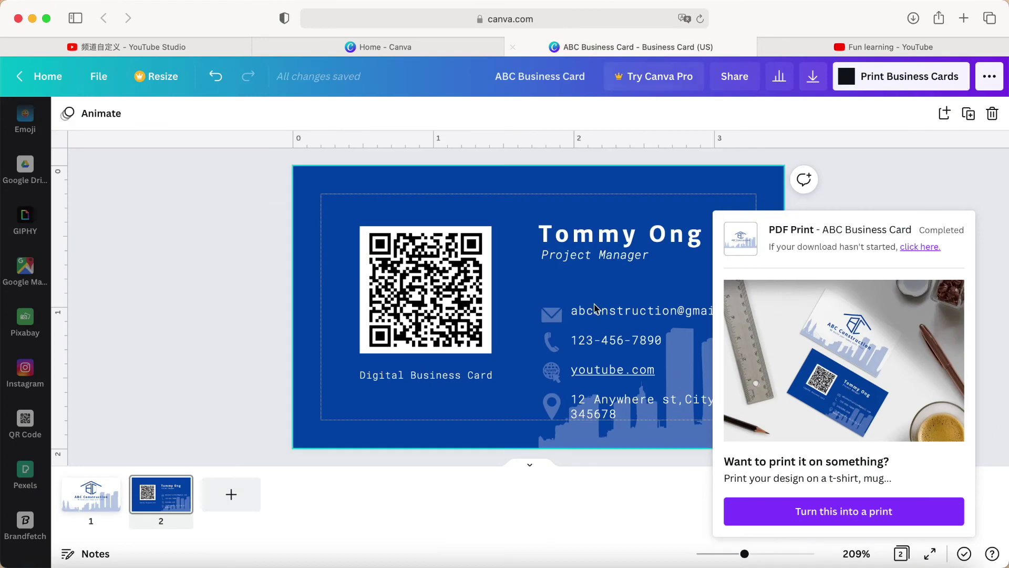
pyautogui.click(736, 243)
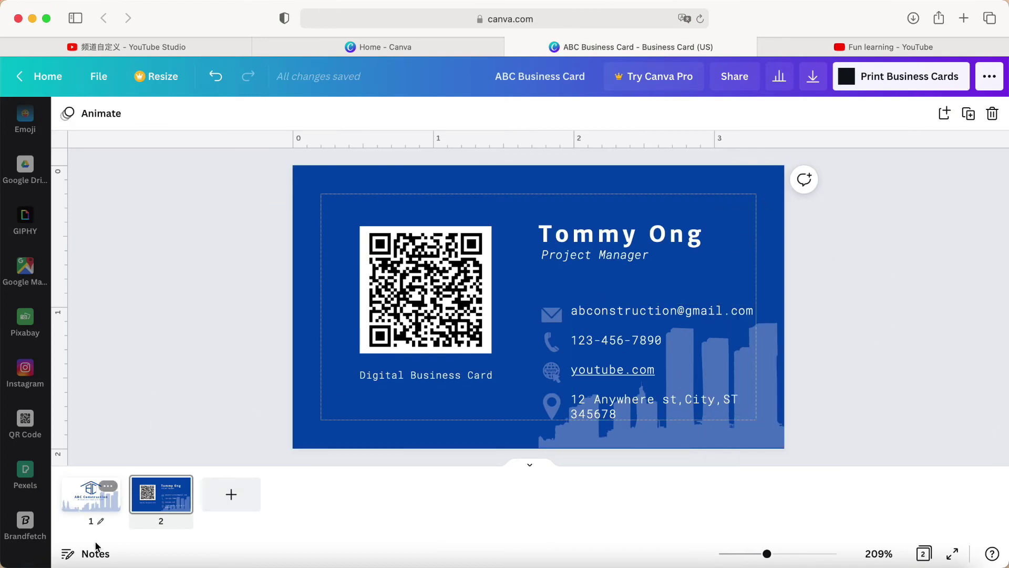
pyautogui.click(51, 561)
pyautogui.moveTo(325, 152)
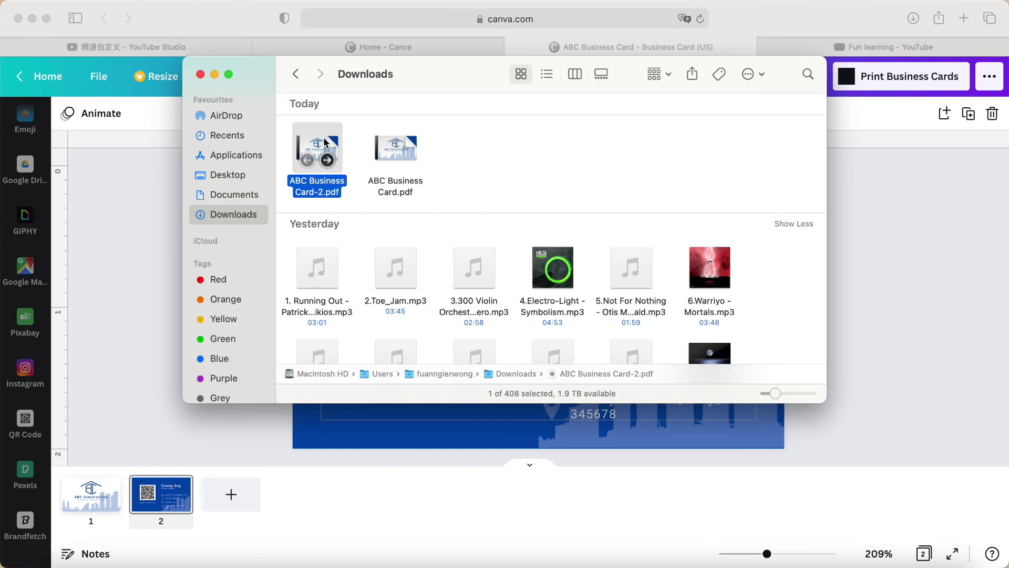
# Open ABC Business Card-2.pdf from Finder in Preview to view both card sides
pyautogui.doubleClick(324, 143)
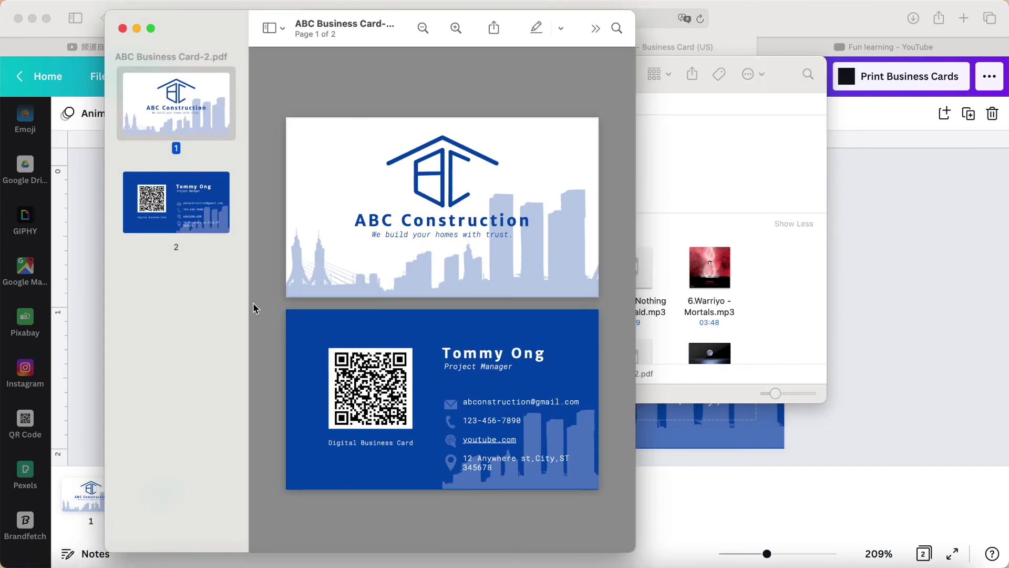